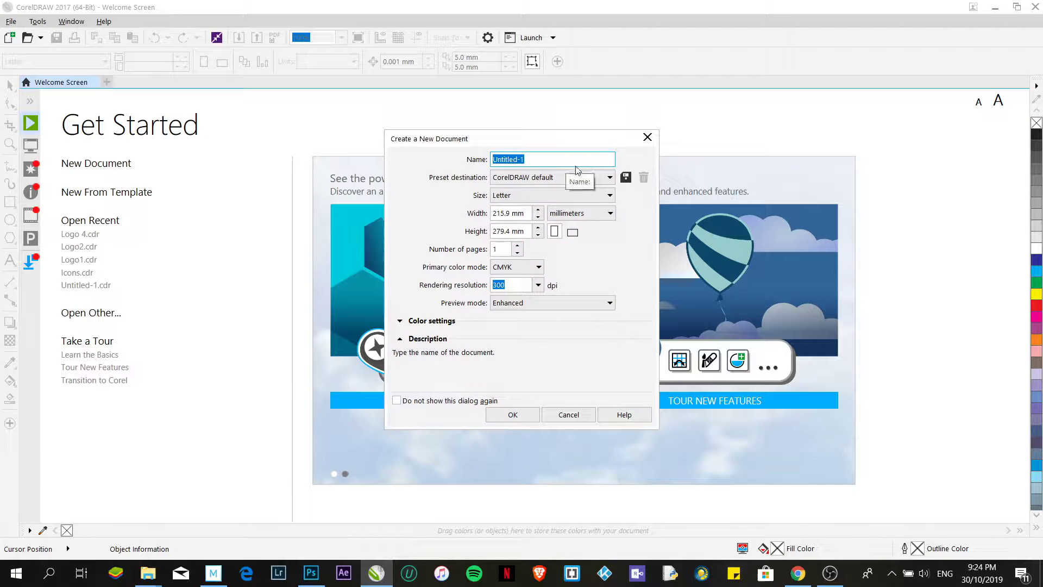
- Create a new Letter-size document named Graphic3 and change its page to landscape orientation
type("Graphic3")
left_click(492, 413)
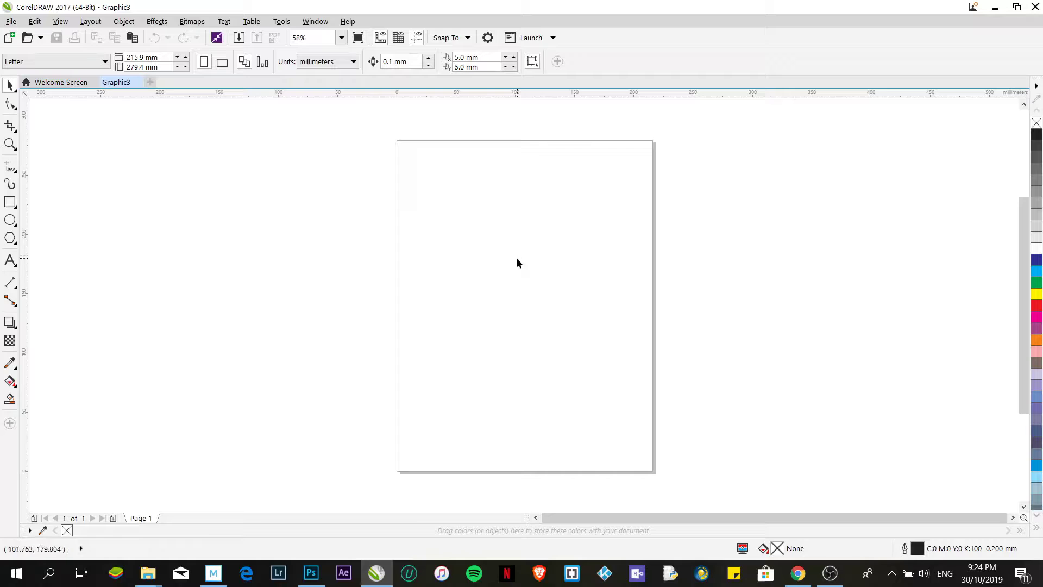
left_click(223, 63)
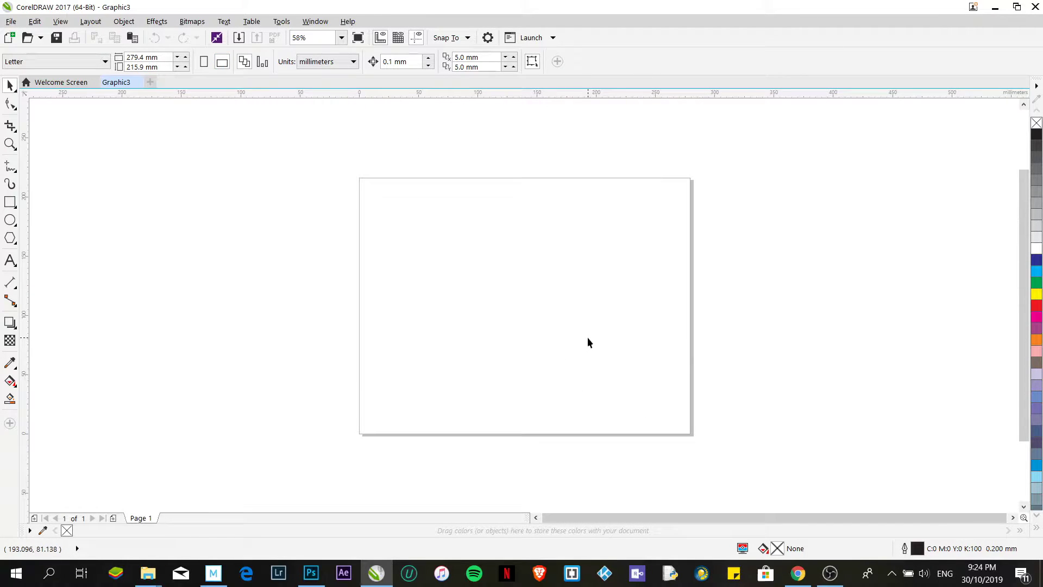
scroll(588, 339, "up", 2)
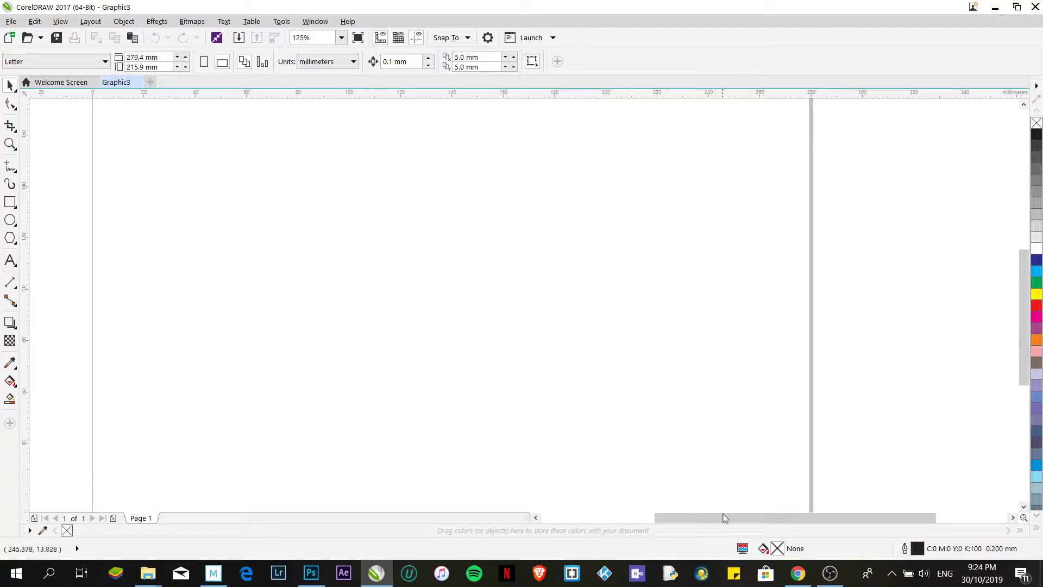
left_click_drag(723, 517, 705, 518)
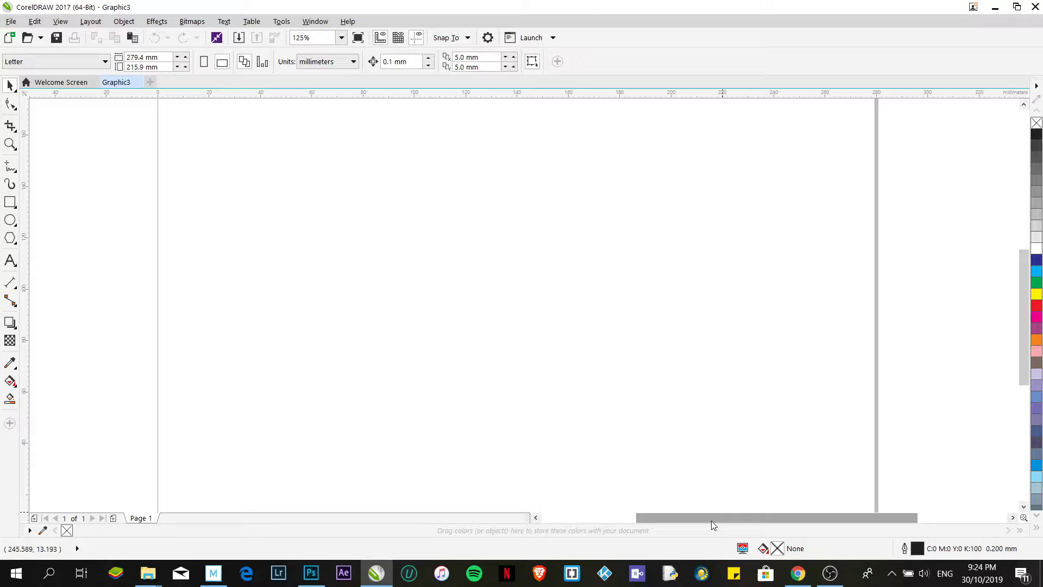
- Switch to Chrome and search Google Images for "batman logo"
left_click(798, 573)
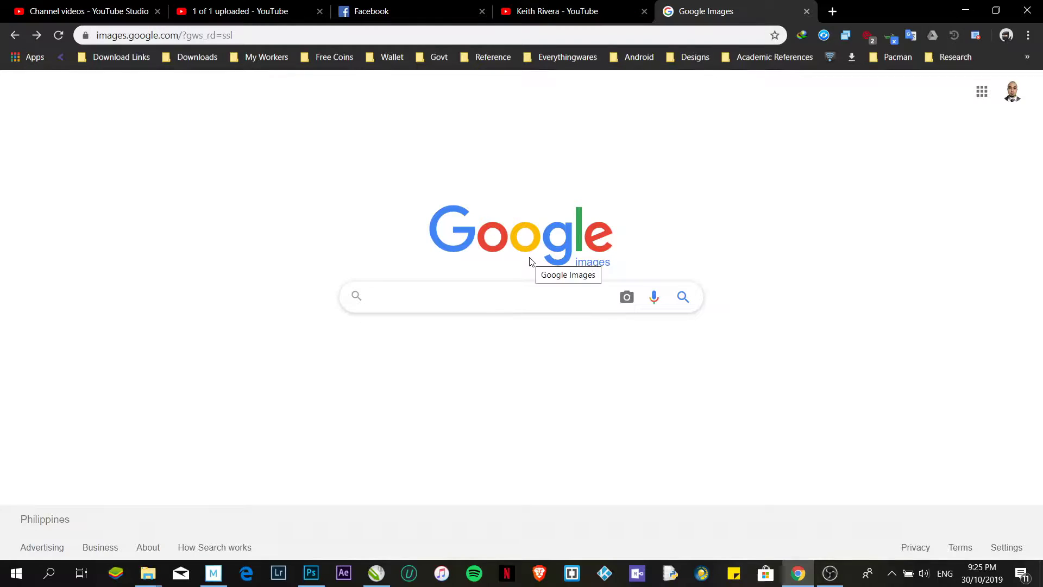
type("im")
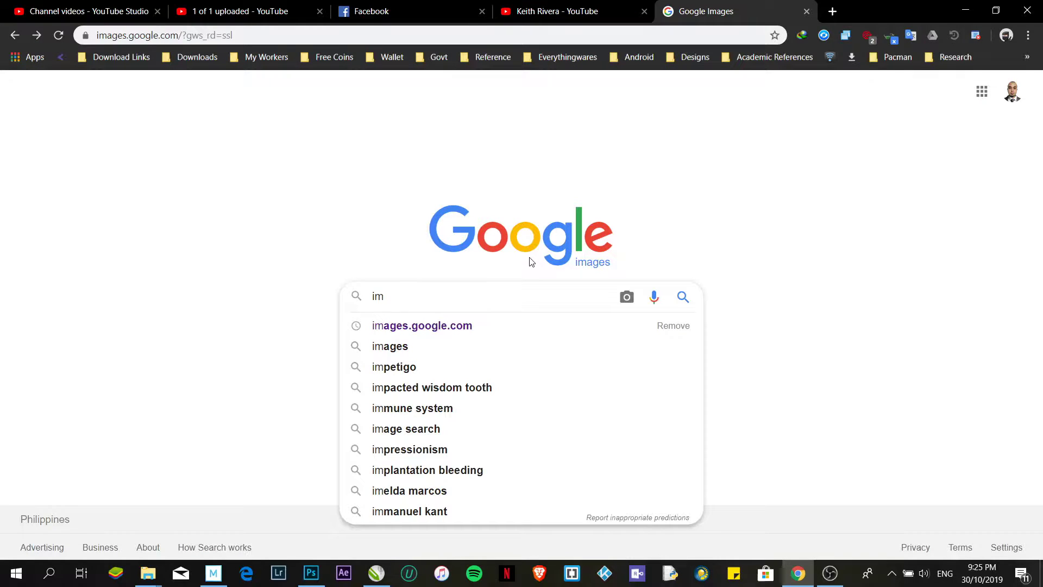
key("BackSpace")
key("BackSpace")
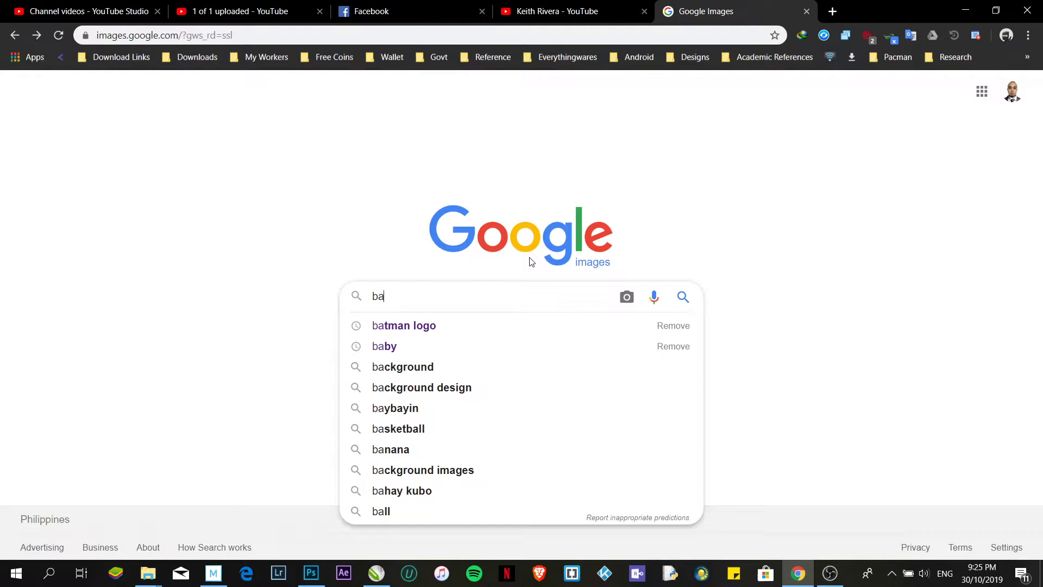
key("Down")
key("Return")
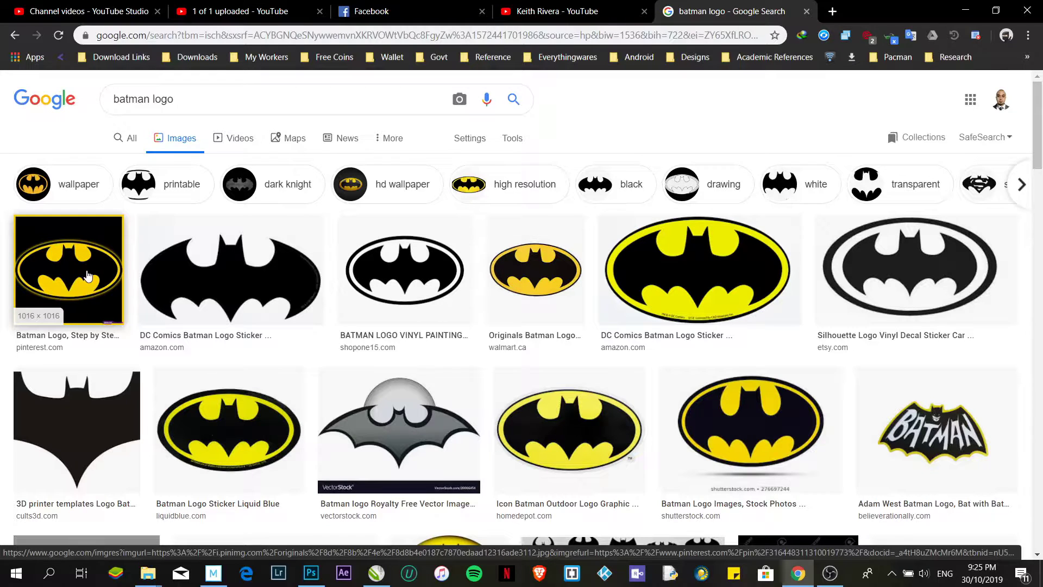
- Copy the yellow-and-black oval DC Comics Batman Logo Sticker image and paste it into the Graphic3 document in CorelDRAW
left_click(679, 304)
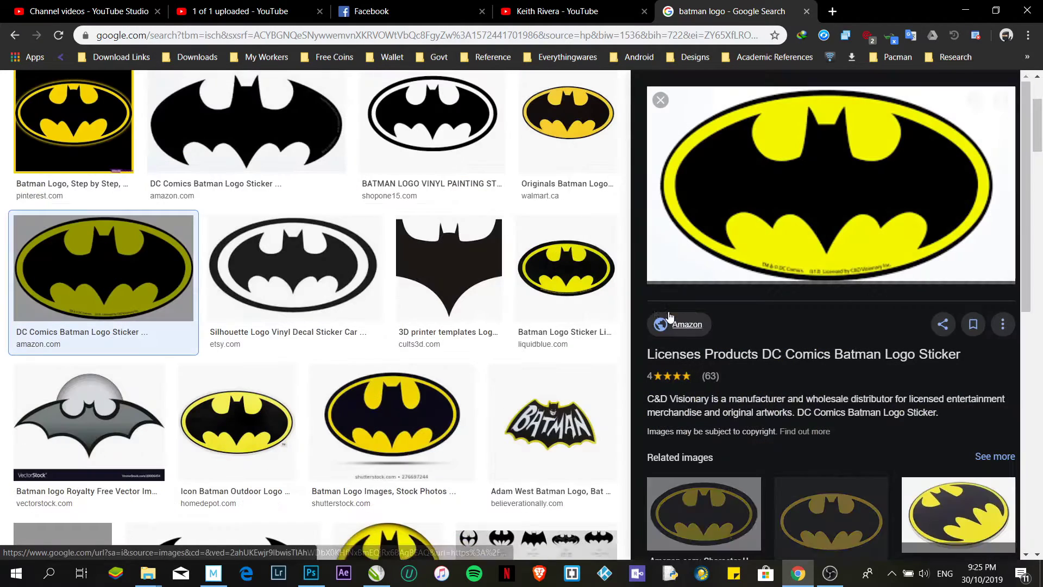
right_click(755, 171)
left_click(794, 302)
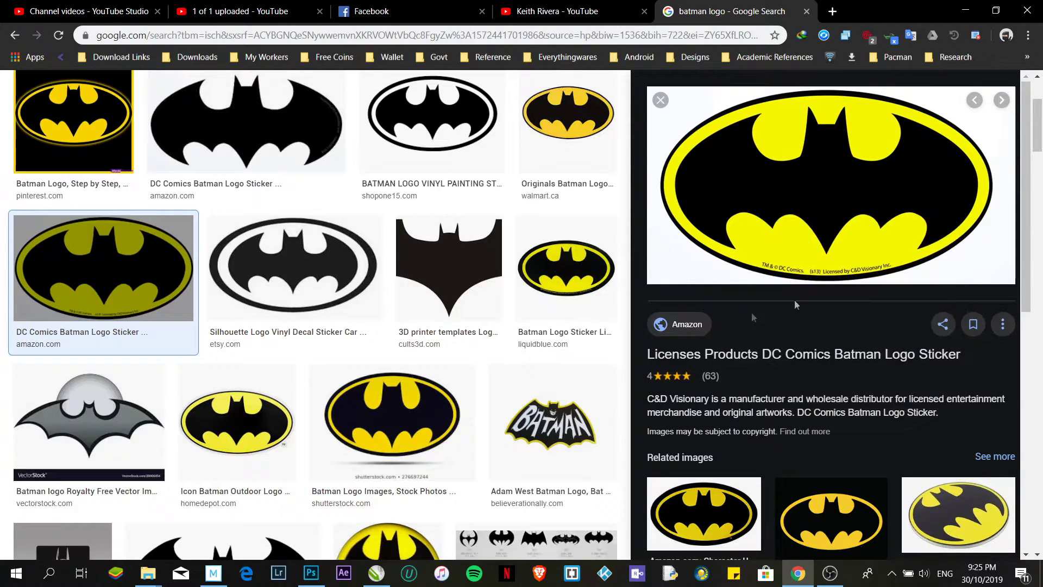
left_click(376, 573)
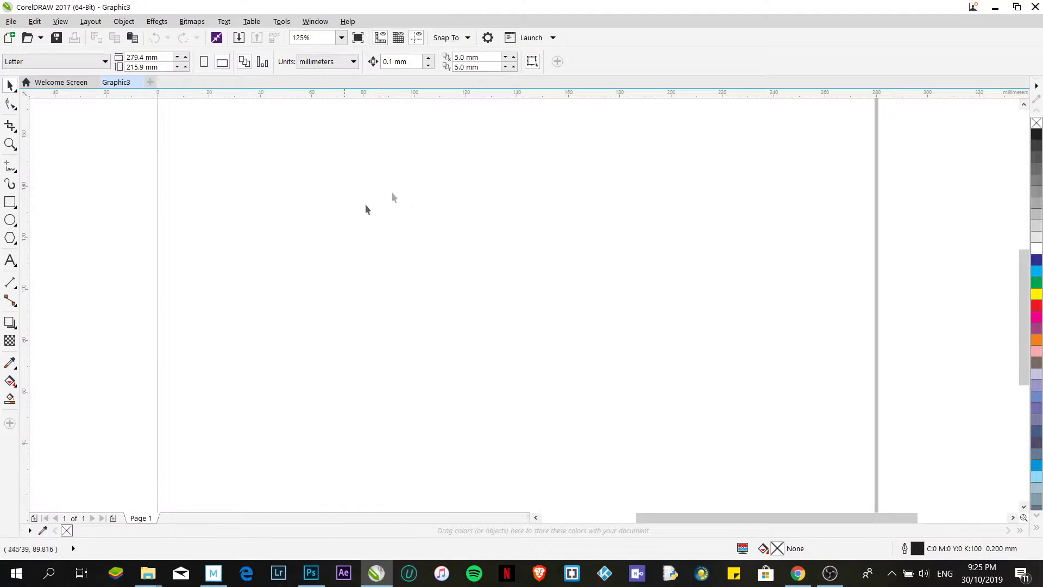
key("ctrl+v")
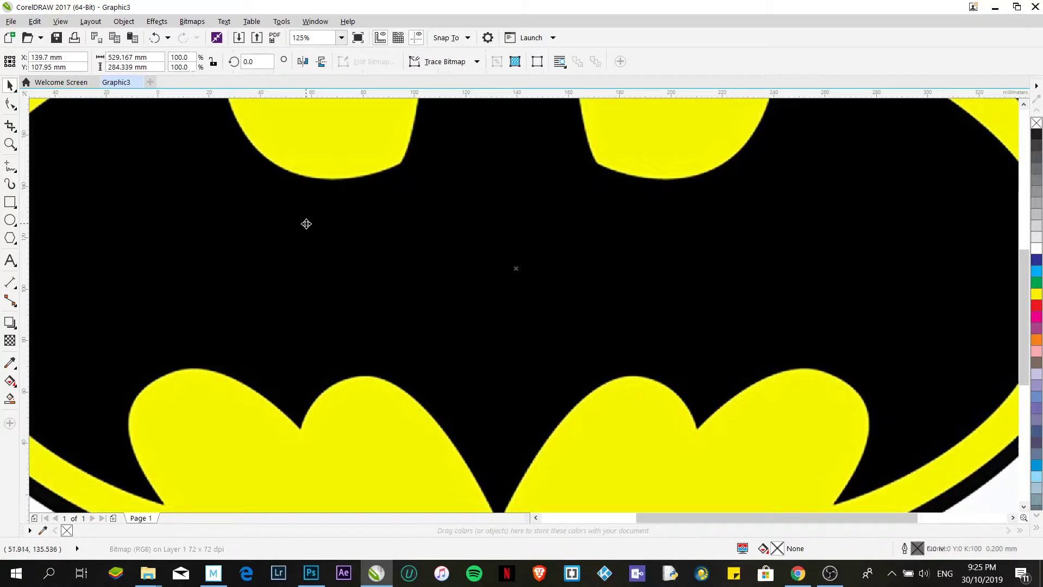
- Scale the pasted logo bitmap to about 39% (about 207 by 111 mm) and move it towards the page's left edge
scroll(305, 223, "down", 5)
scroll(307, 222, "up", 2)
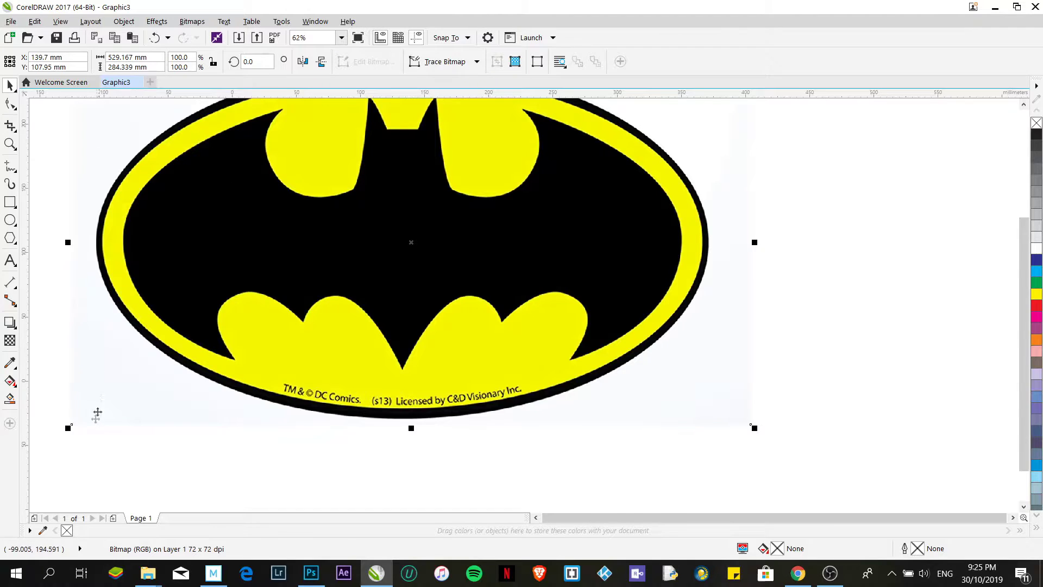
left_click_drag(69, 428, 481, 205)
left_click_drag(576, 158, 256, 268)
- Examine the pixelated edges of the logo bitmap around the lower wing points at high magnification
scroll(326, 288, "up", 3)
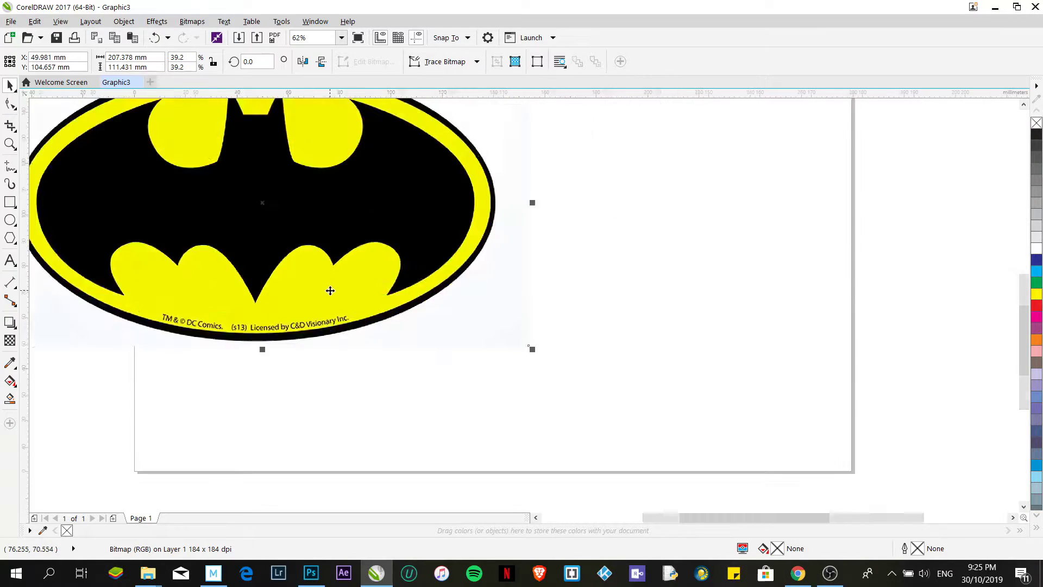
scroll(343, 236, "up", 5)
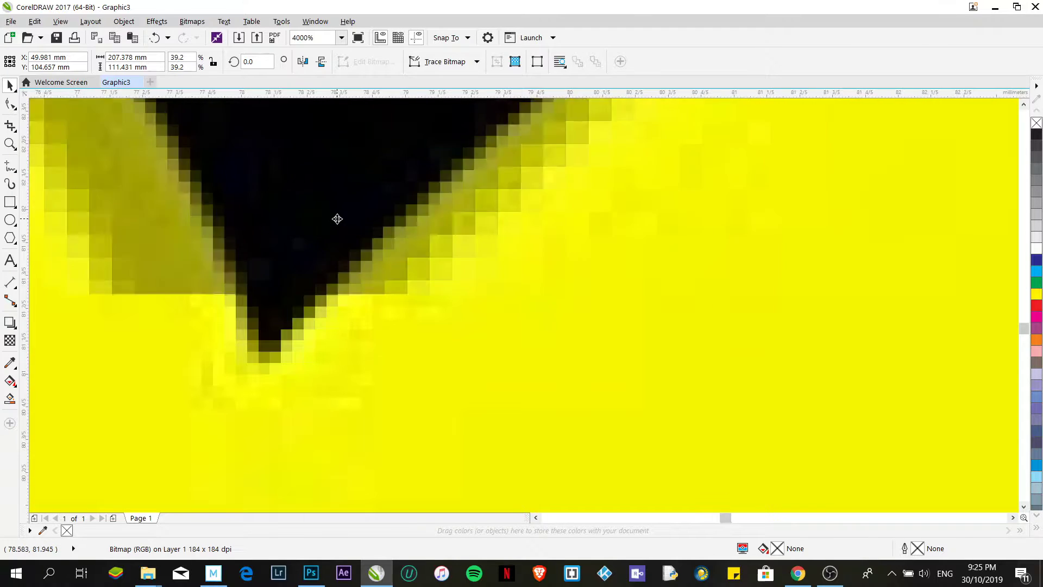
scroll(348, 250, "down", 5)
scroll(440, 274, "up", 5)
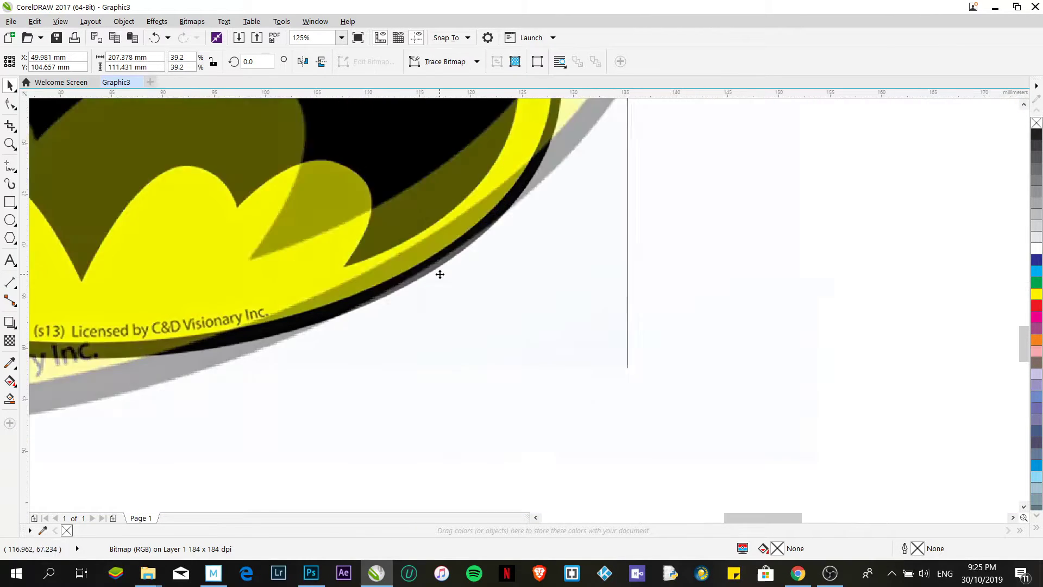
scroll(372, 217, "down", 6)
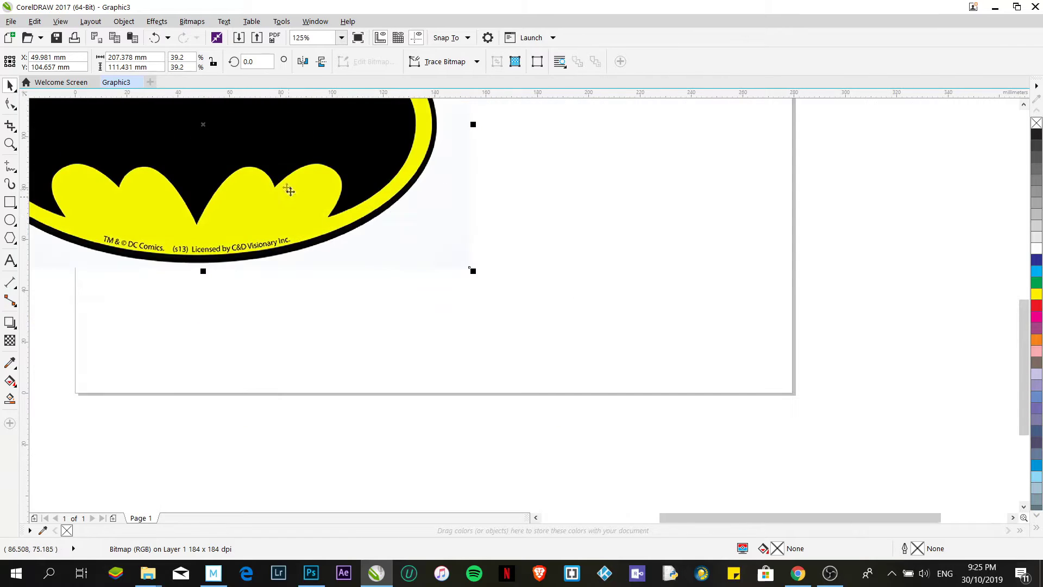
scroll(282, 183, "up", 4)
scroll(276, 183, "up", 3)
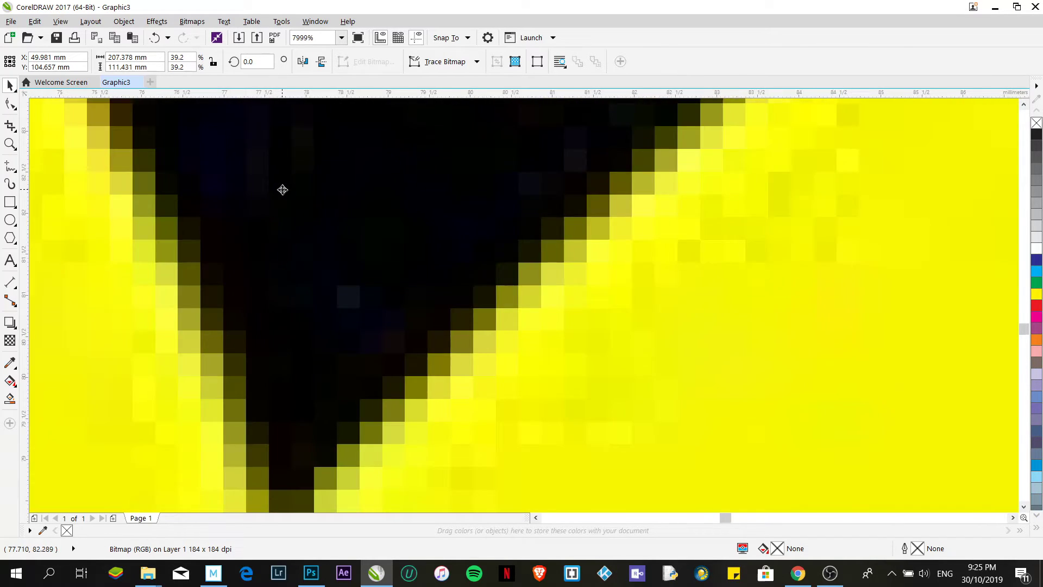
scroll(282, 191, "down", 5)
scroll(396, 271, "down", 3)
scroll(400, 275, "up", 1)
scroll(396, 277, "down", 1)
- Reposition the logo bitmap across the page's left edge, centred at about X 11.5 mm, Y 127.5 mm
left_click_drag(307, 197, 195, 212)
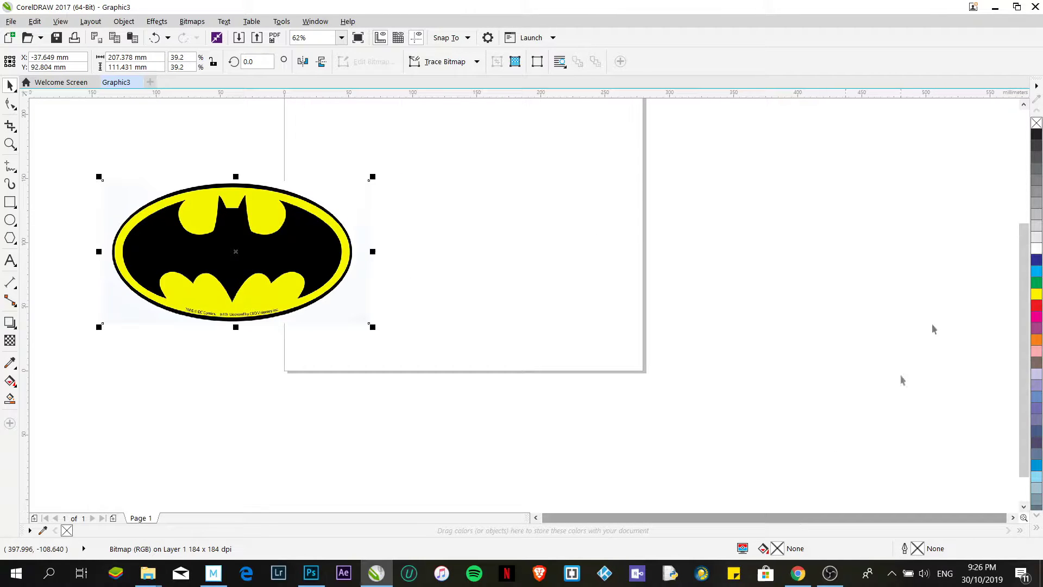
left_click_drag(1024, 311, 1024, 270)
left_click_drag(291, 299, 291, 233)
left_click_drag(314, 276, 324, 333)
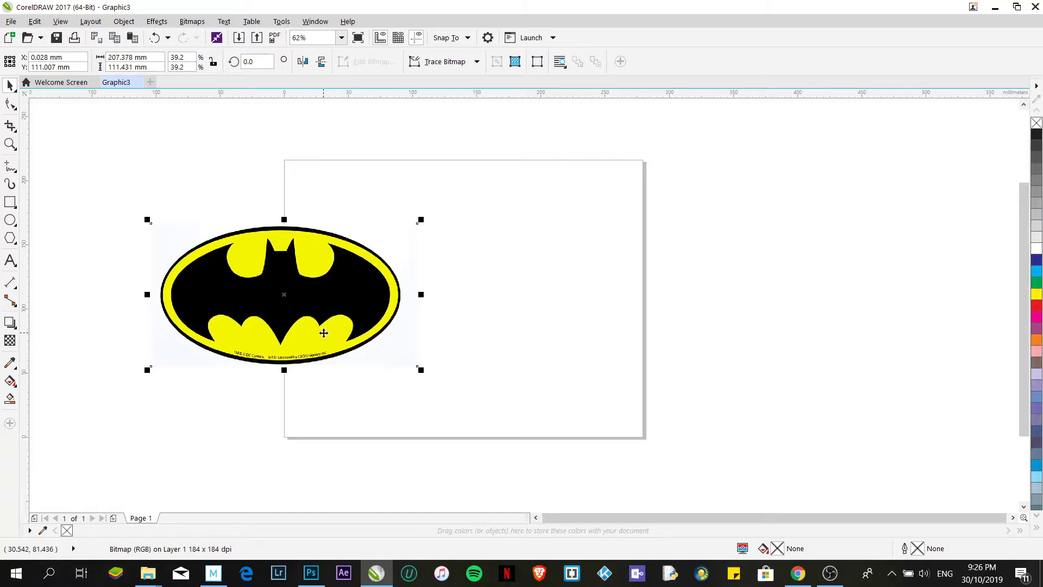
left_click_drag(333, 296, 348, 275)
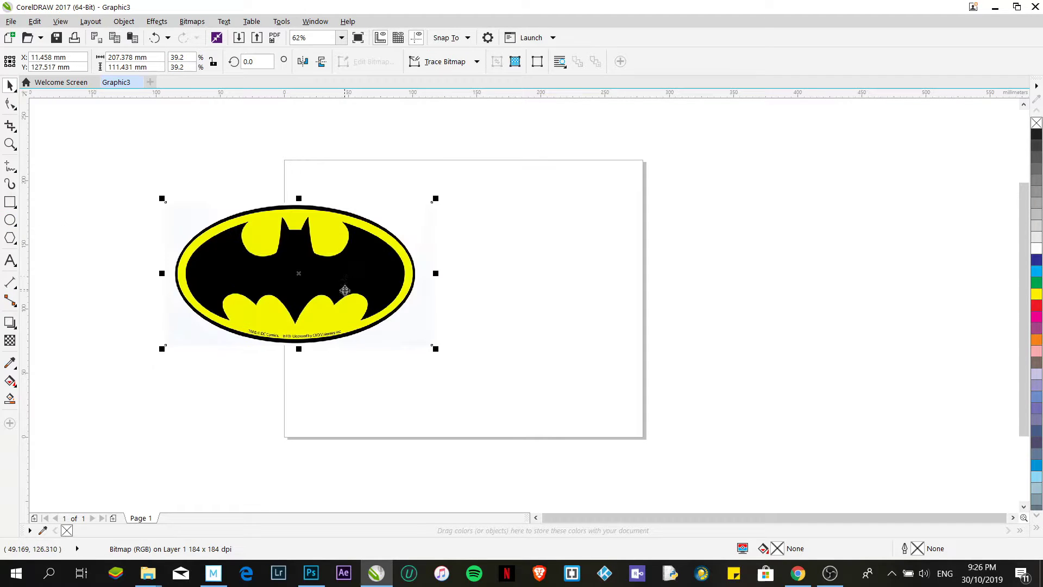
- Draw a rectangle about 221 by 86 mm to the right of the logo and give it a red outline
left_click(12, 205)
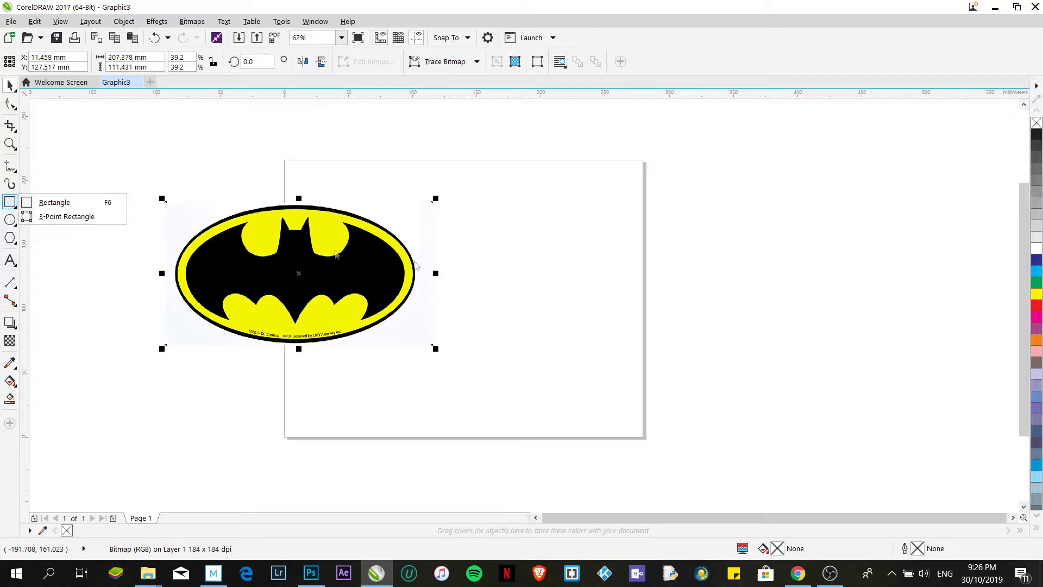
left_click(495, 258)
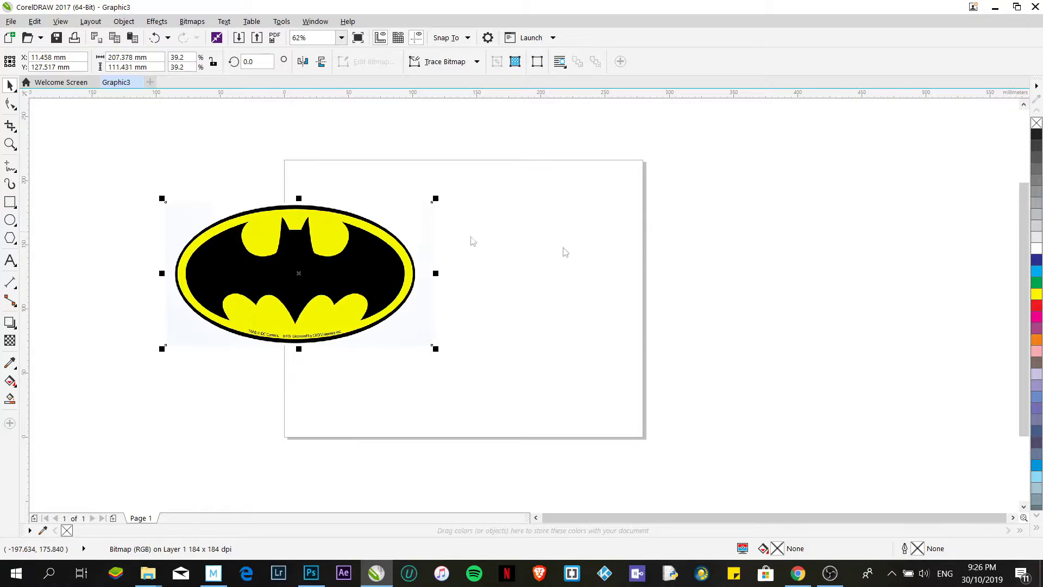
key("F6")
left_click_drag(483, 244, 768, 353)
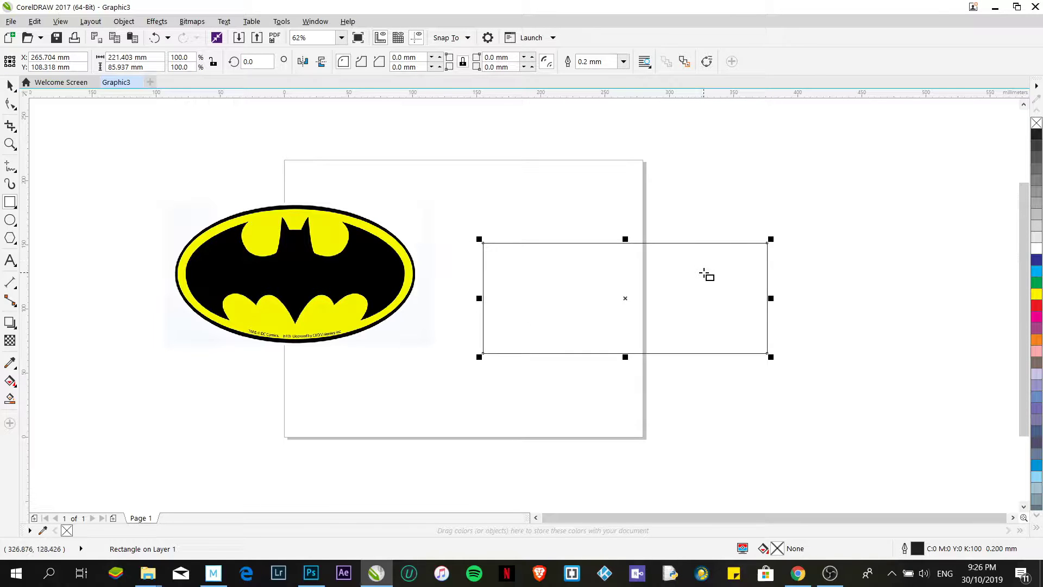
right_click(1037, 308)
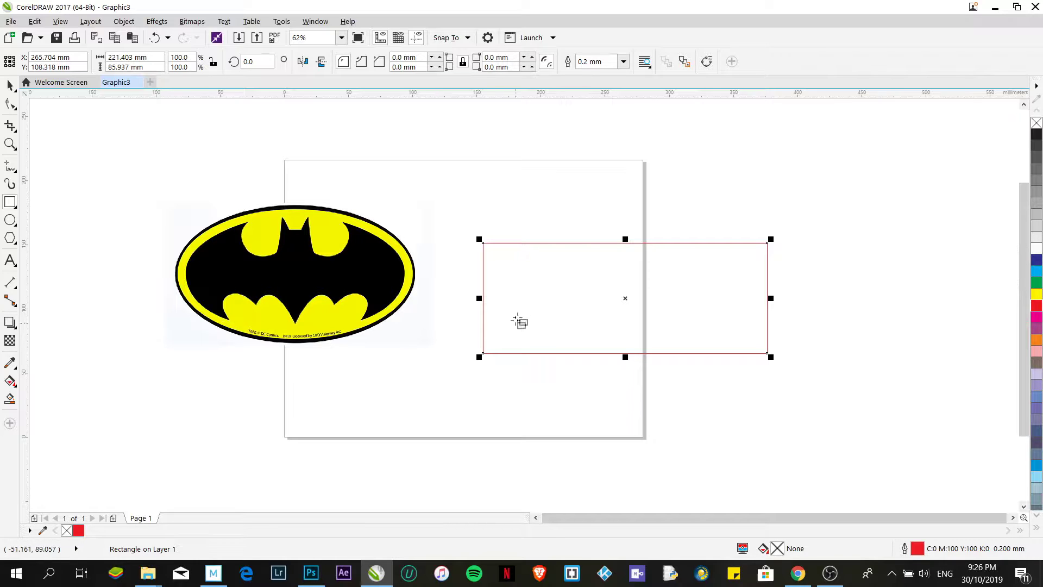
- Narrow the red rectangle to about 137 mm wide and place it over the middle of the Batman logo
left_click_drag(770, 299, 480, 274)
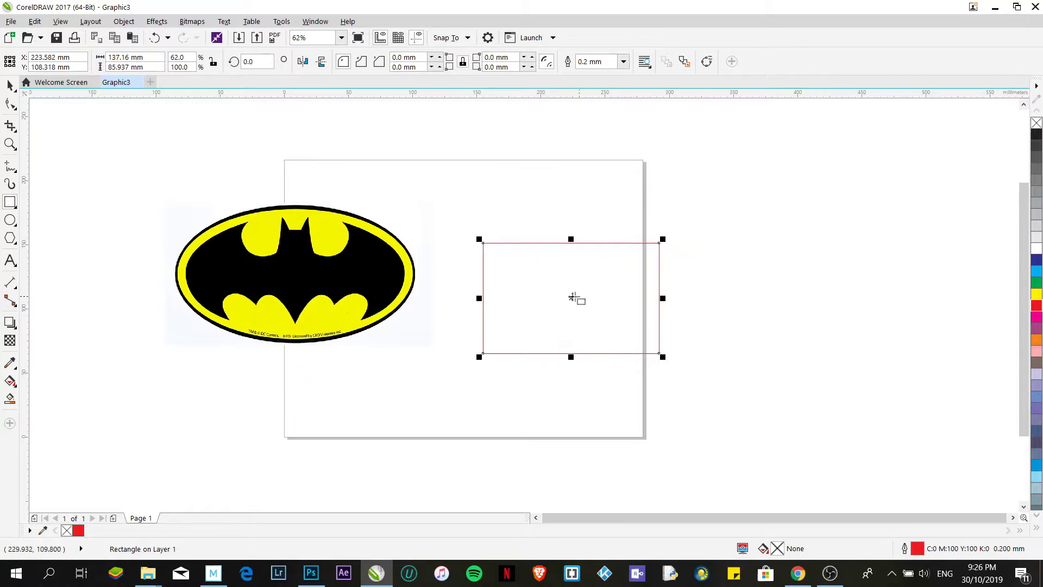
left_click_drag(570, 297, 294, 277)
left_click(9, 89)
key("F2")
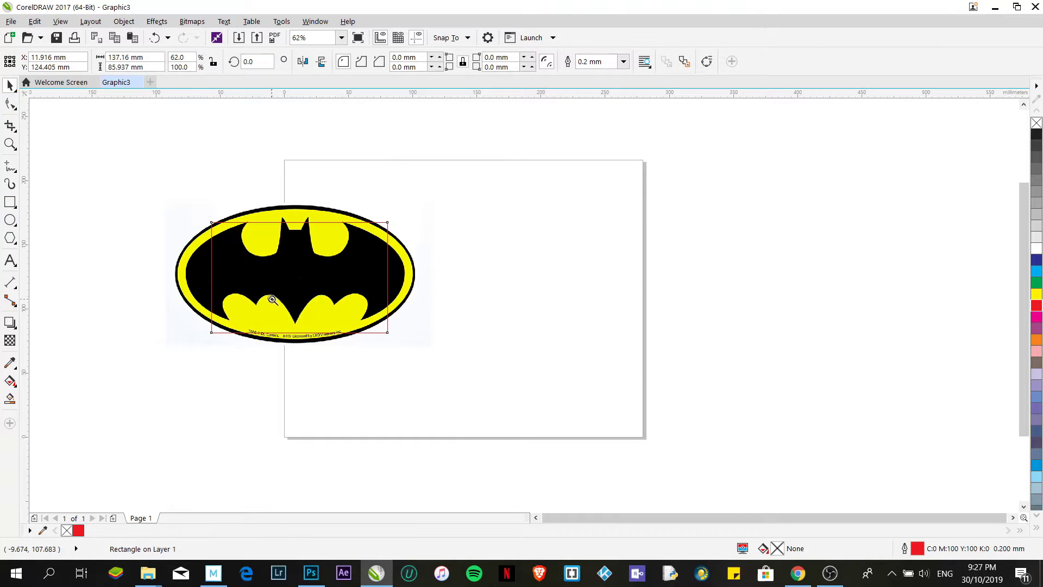
left_click_drag(156, 198, 471, 364)
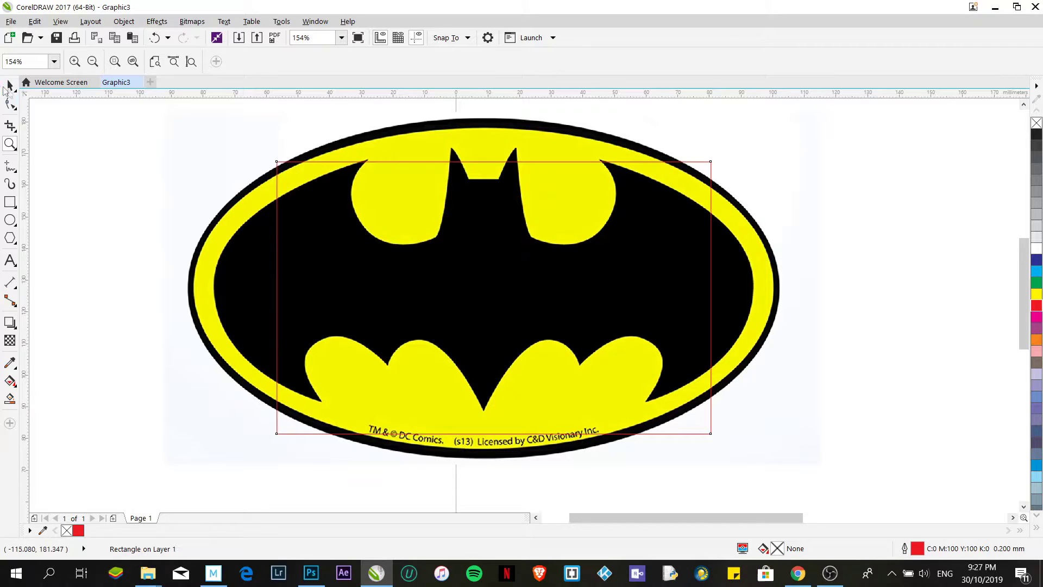
- Try rounding the red rectangle's corners to about 22 mm with the Shape tool
left_click(11, 103)
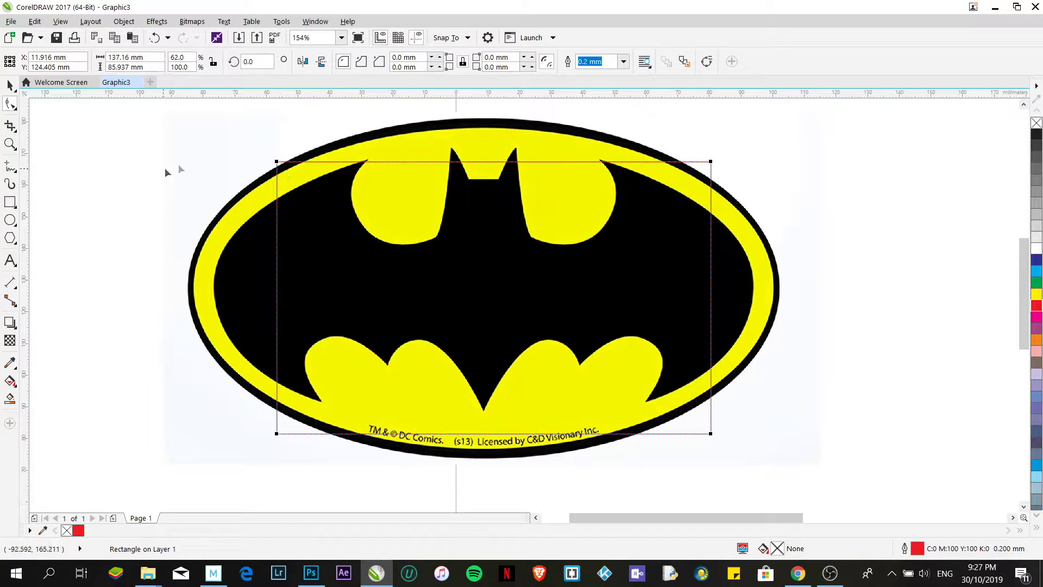
left_click_drag(277, 162, 278, 232)
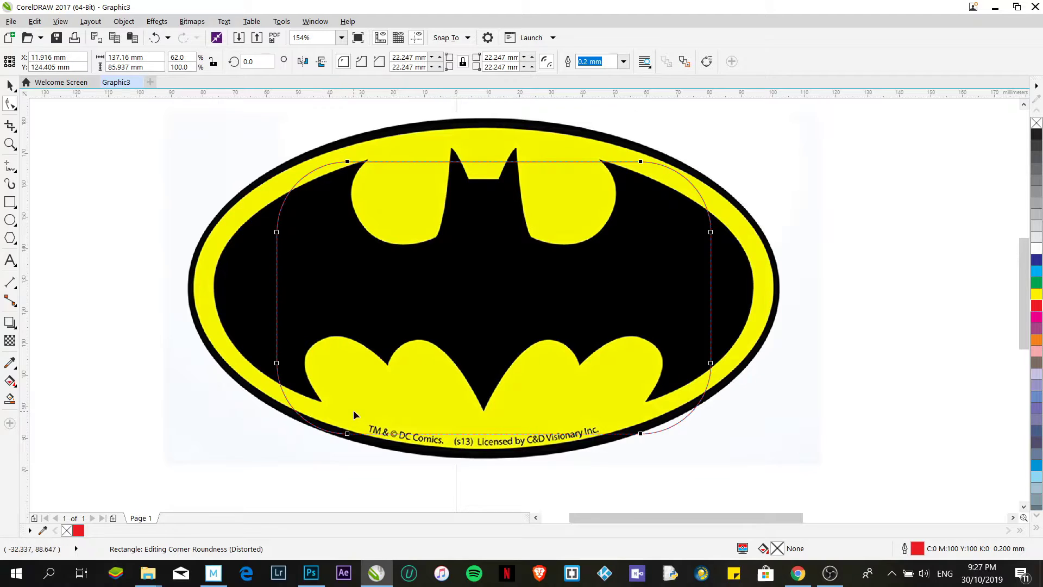
key("ctrl+z")
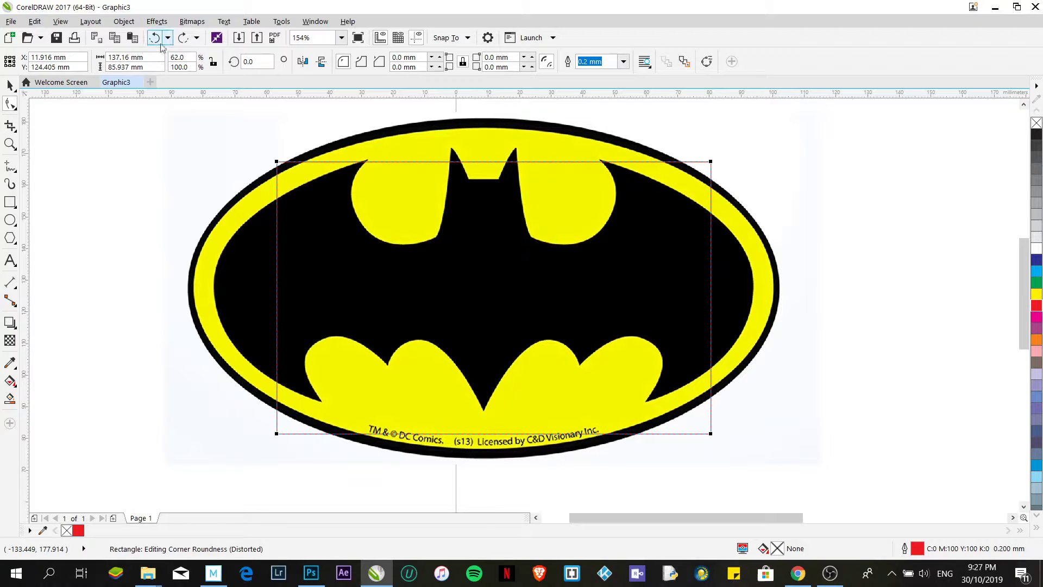
left_click(122, 22)
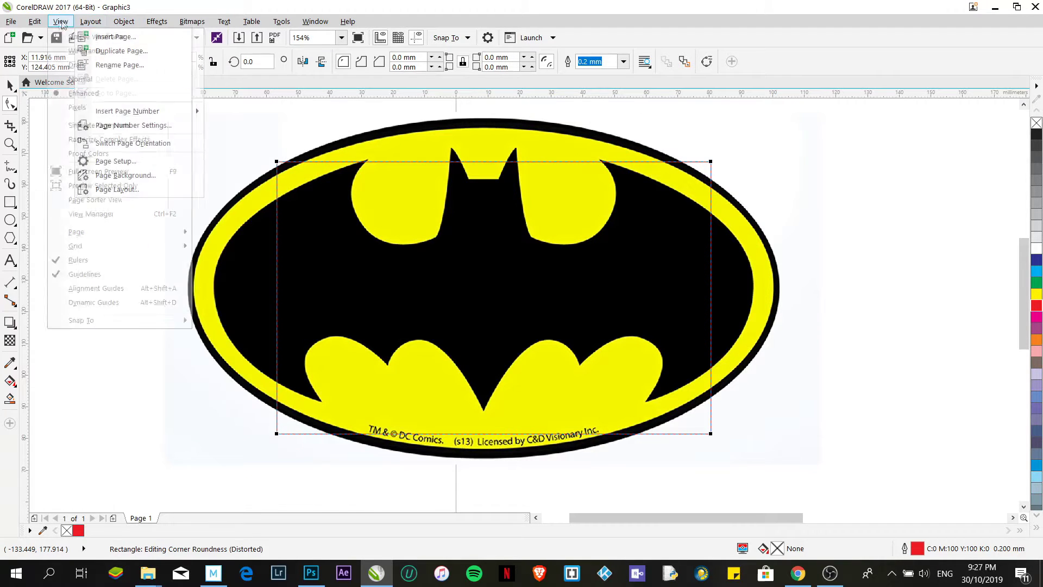
mouse_move(39, 23)
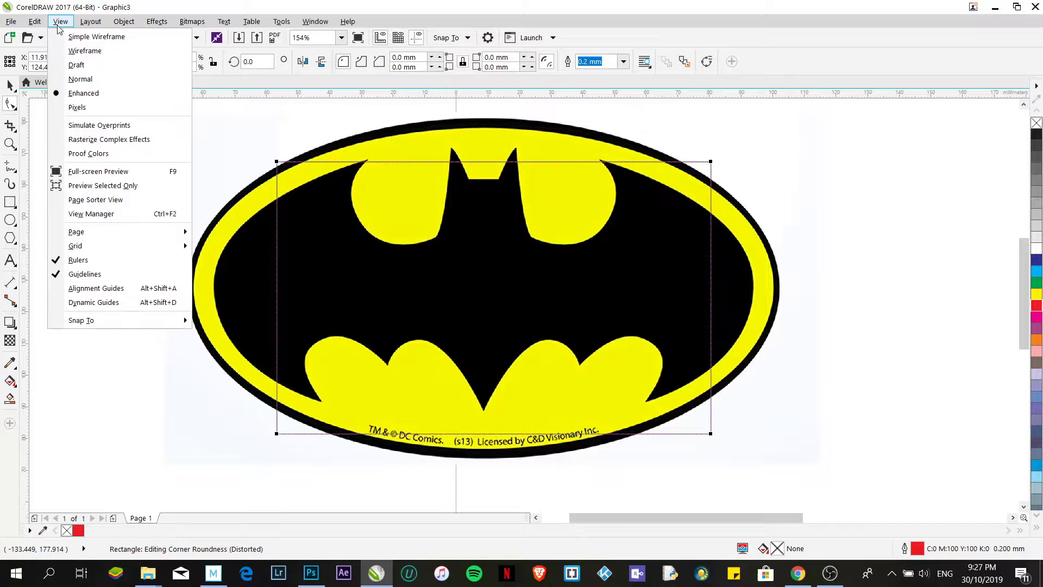
left_click(332, 81)
left_click(315, 21)
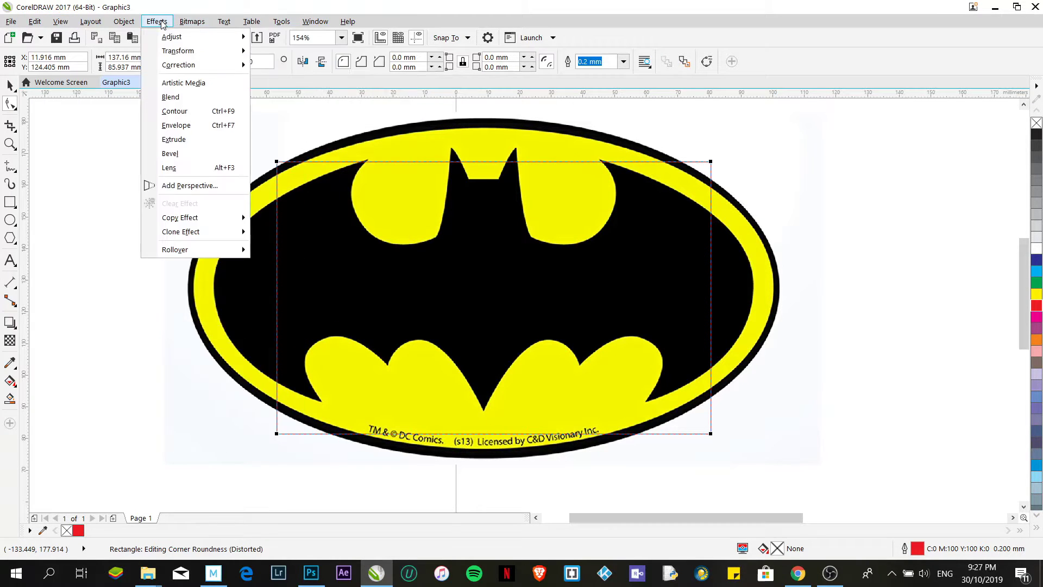
mouse_move(193, 22)
mouse_move(290, 25)
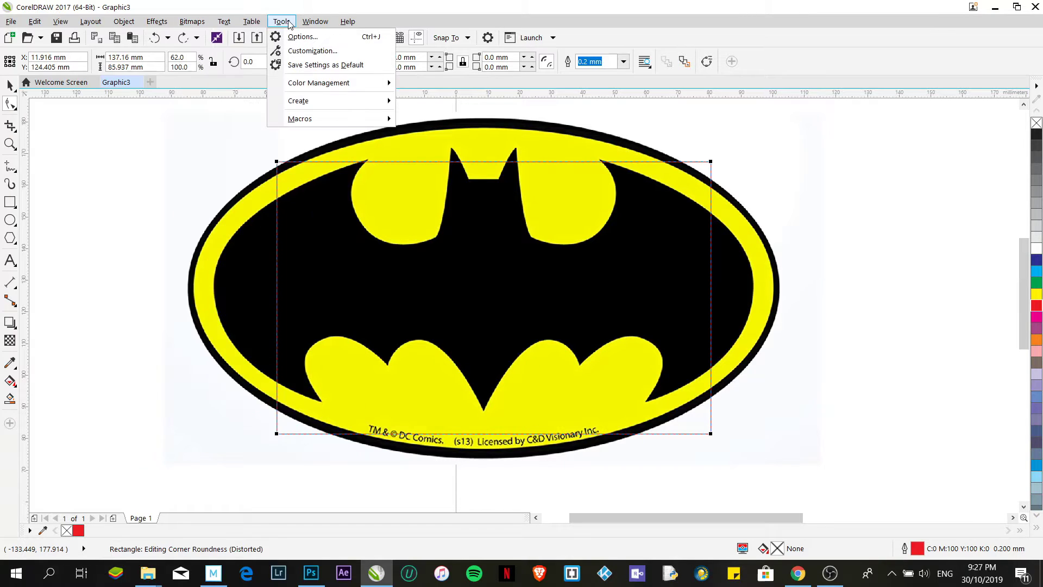
- Add an artistic text note reading "ctrl + Q" below the lower-left part of the logo bitmap
mouse_move(91, 22)
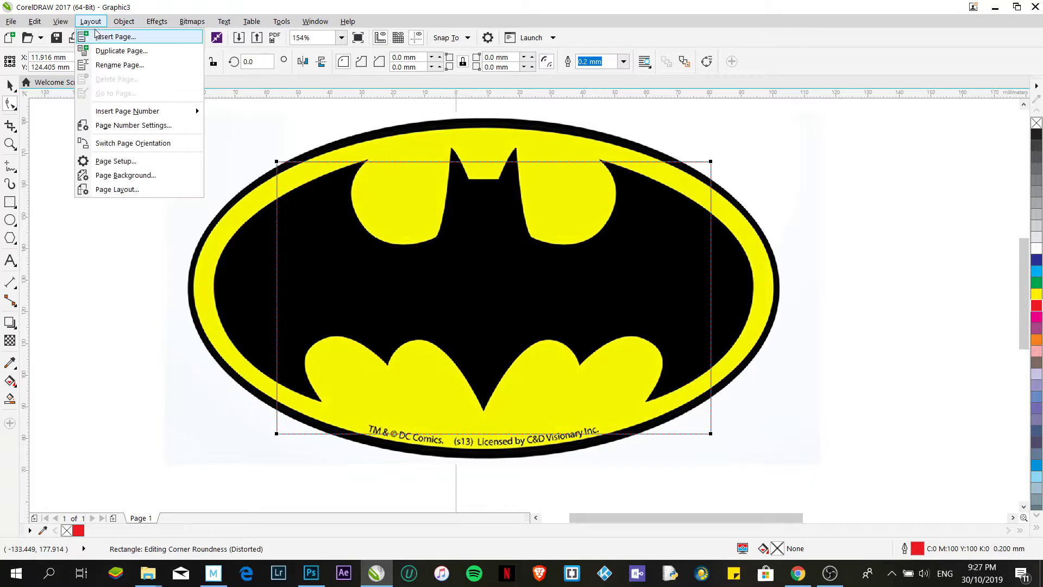
left_click(12, 104)
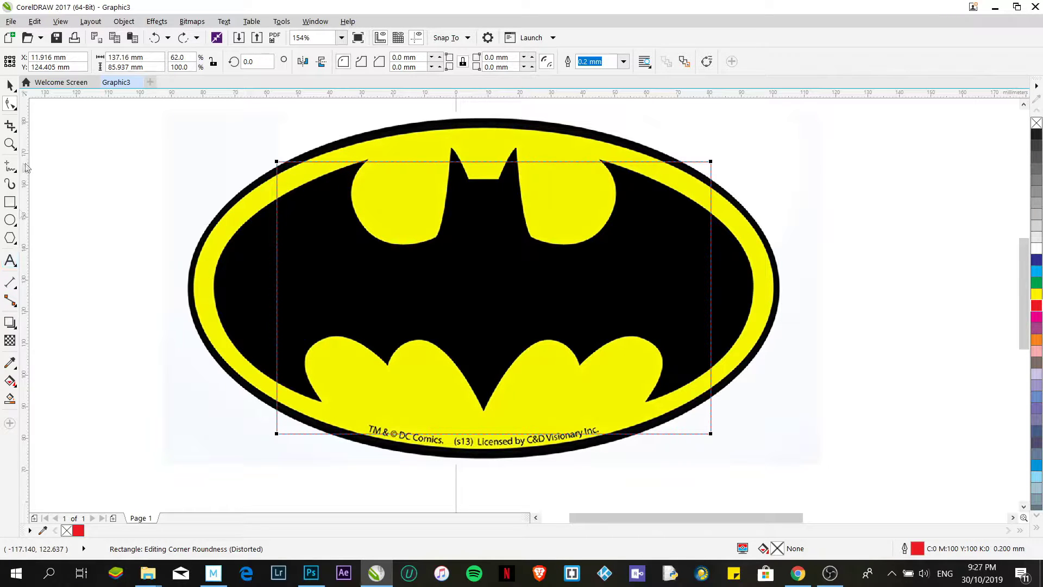
left_click(131, 501)
type("ct")
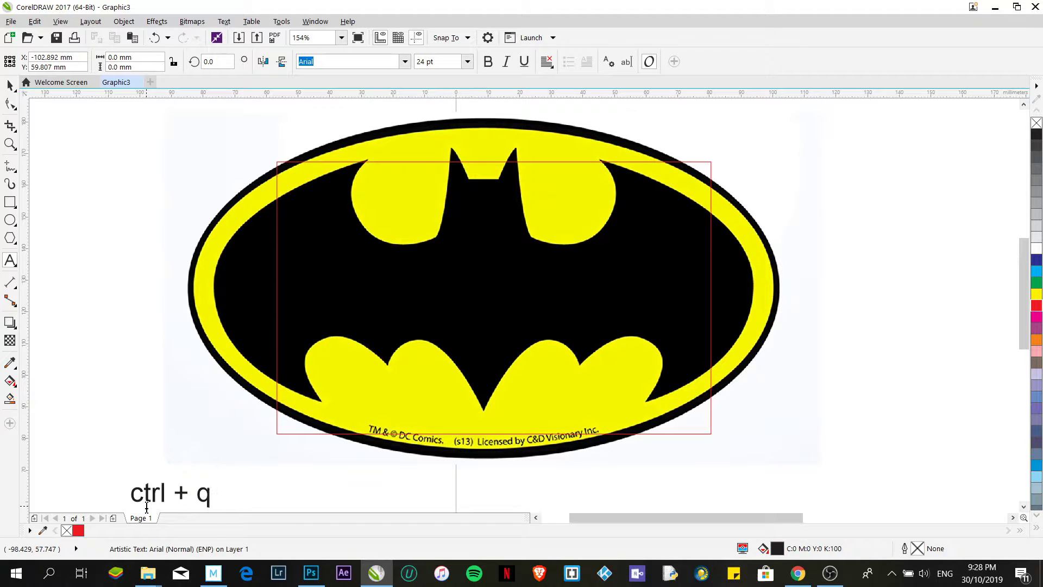
type("rl + Q")
left_click(10, 86)
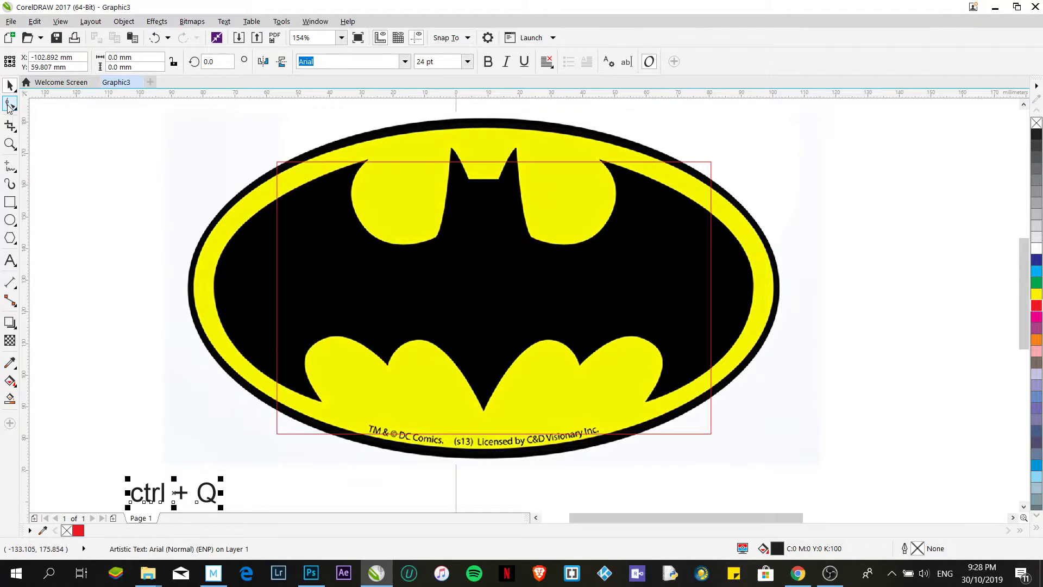
- Convert the red-outlined rectangle over the logo to curves for node editing
left_click(10, 105)
left_click(277, 185)
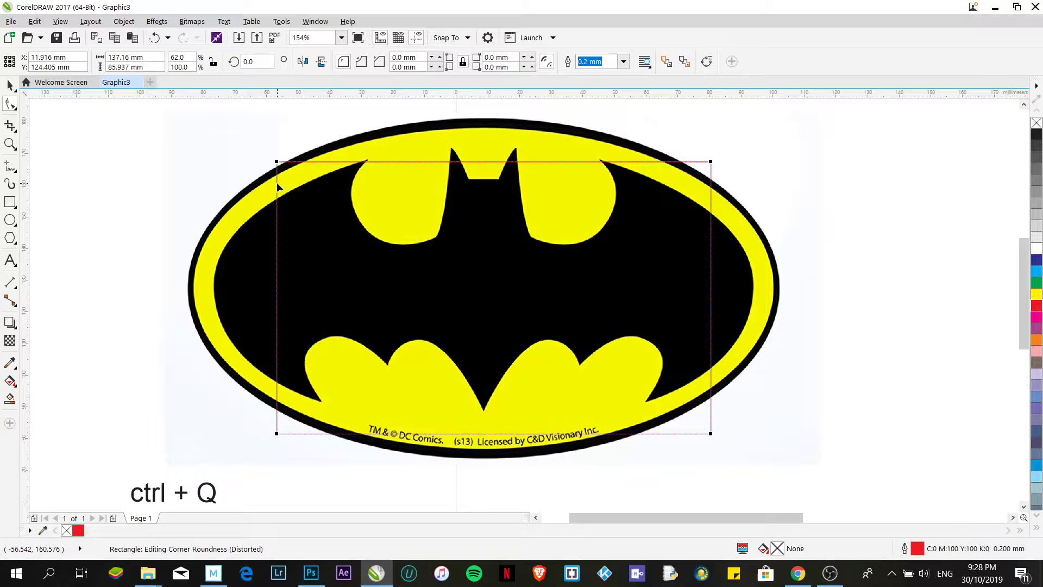
key("ctrl+q")
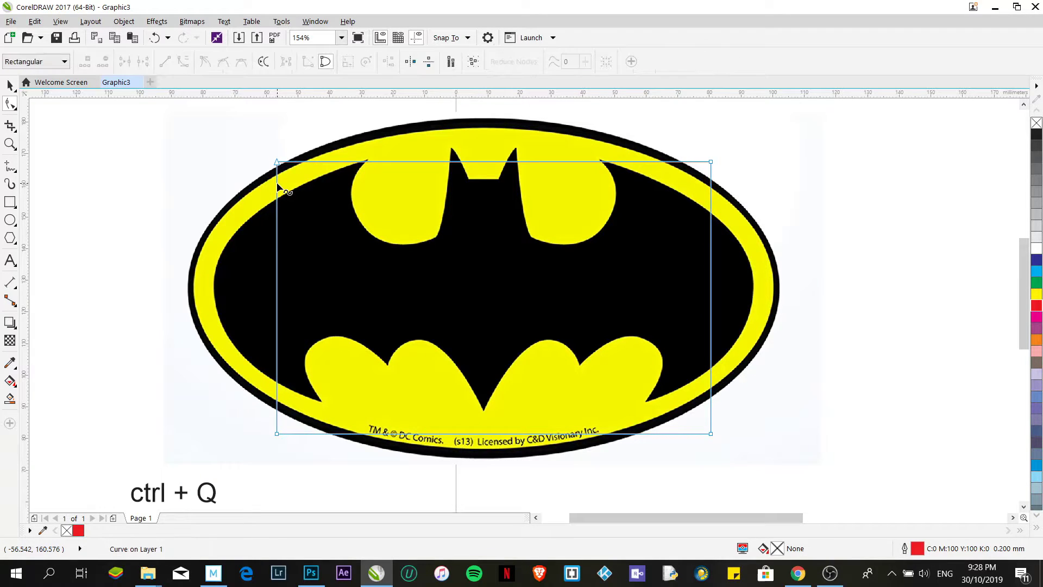
- Move the four corner nodes onto the upper and lower tips of the bat's two wings
left_click_drag(277, 162, 365, 160)
left_click_drag(277, 433, 323, 403)
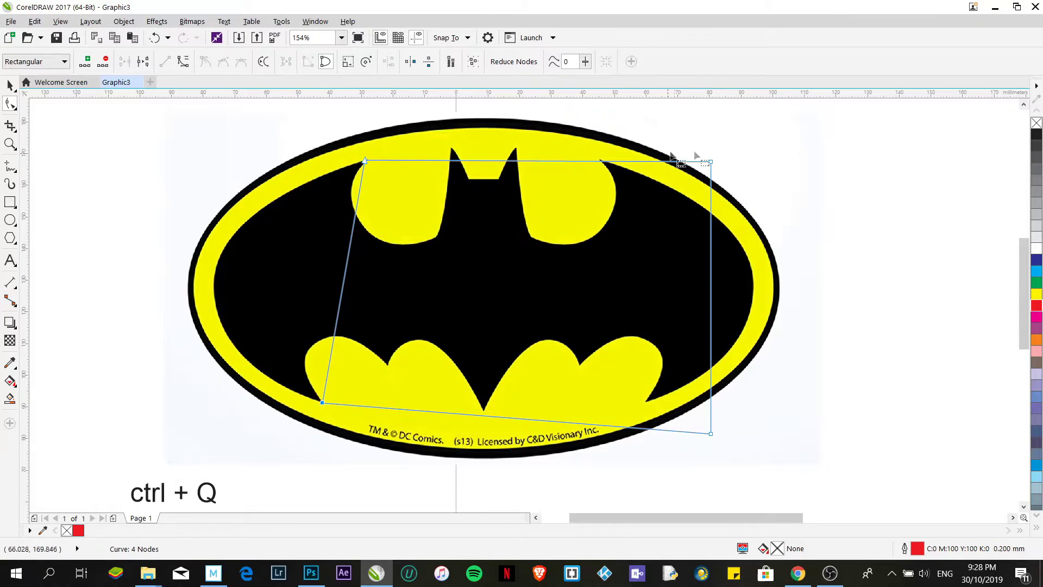
left_click_drag(710, 161, 602, 159)
left_click_drag(711, 434, 647, 402)
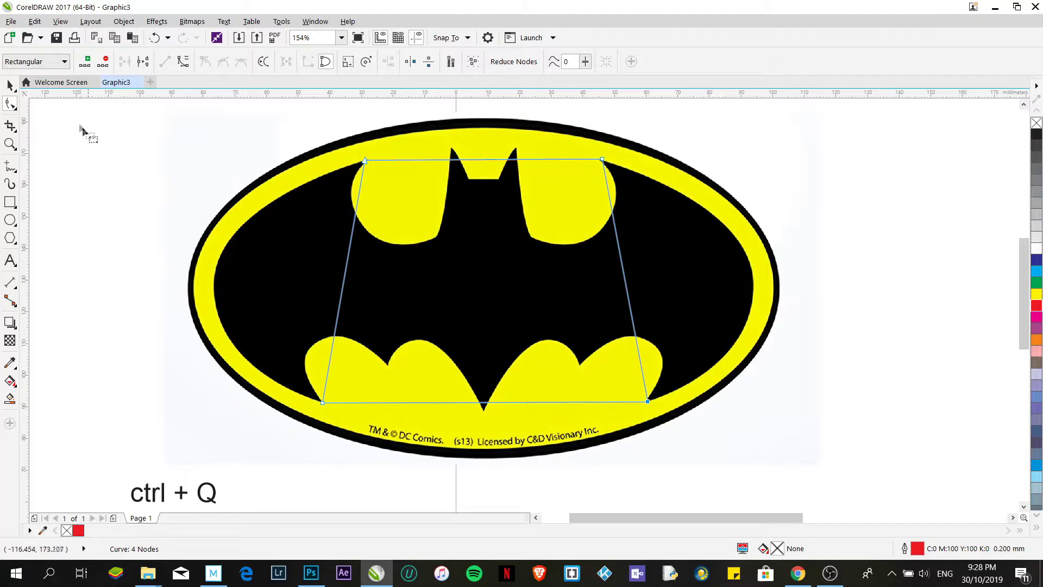
- Convert the left edge to a curve and bend it along the outer edge of the bat's left wing
left_click(346, 271)
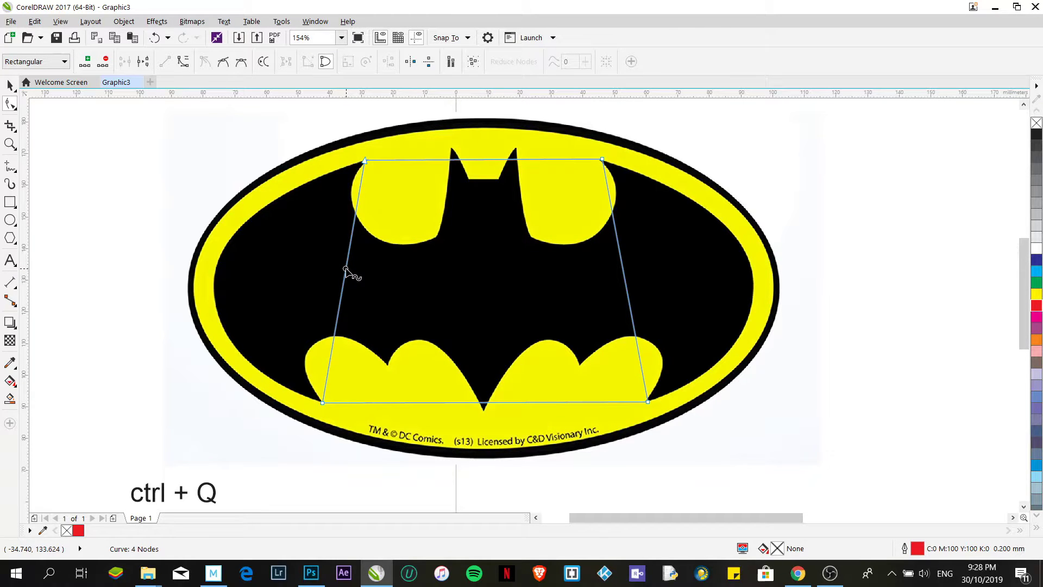
left_click(183, 64)
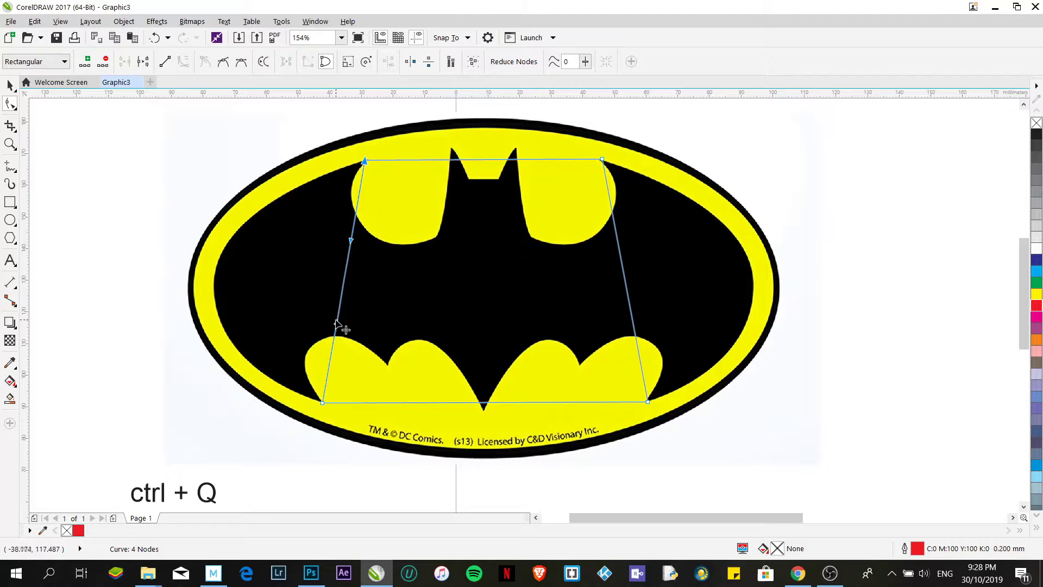
left_click_drag(337, 324, 224, 319)
left_click_drag(353, 246, 197, 218)
left_click_drag(224, 319, 173, 354)
left_click_drag(196, 217, 170, 208)
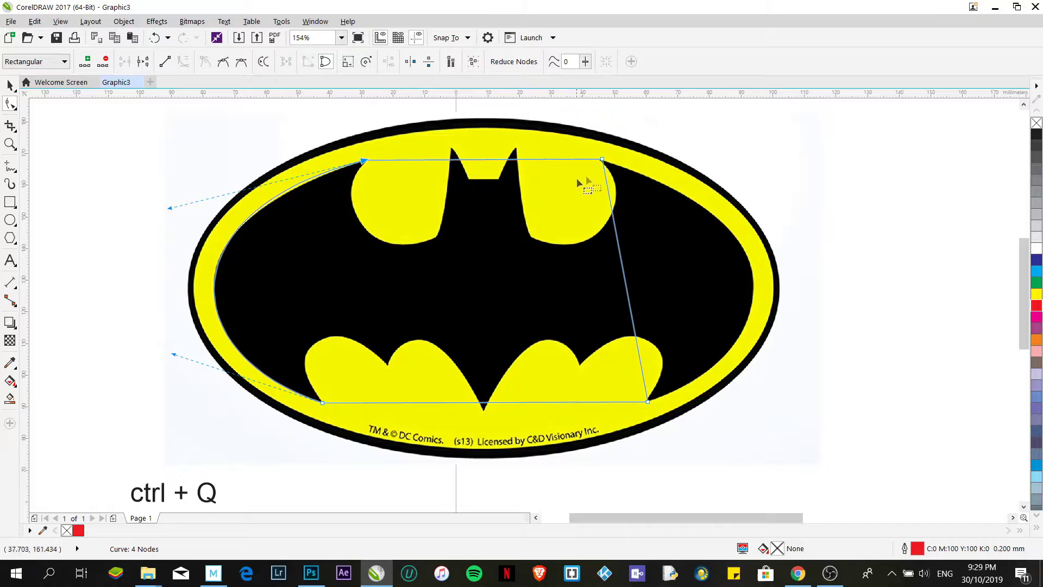
- Convert the right edge to a curve and bend it along the outer edge of the bat's right wing
left_click(630, 307)
left_click(183, 61)
left_click_drag(629, 298, 753, 281)
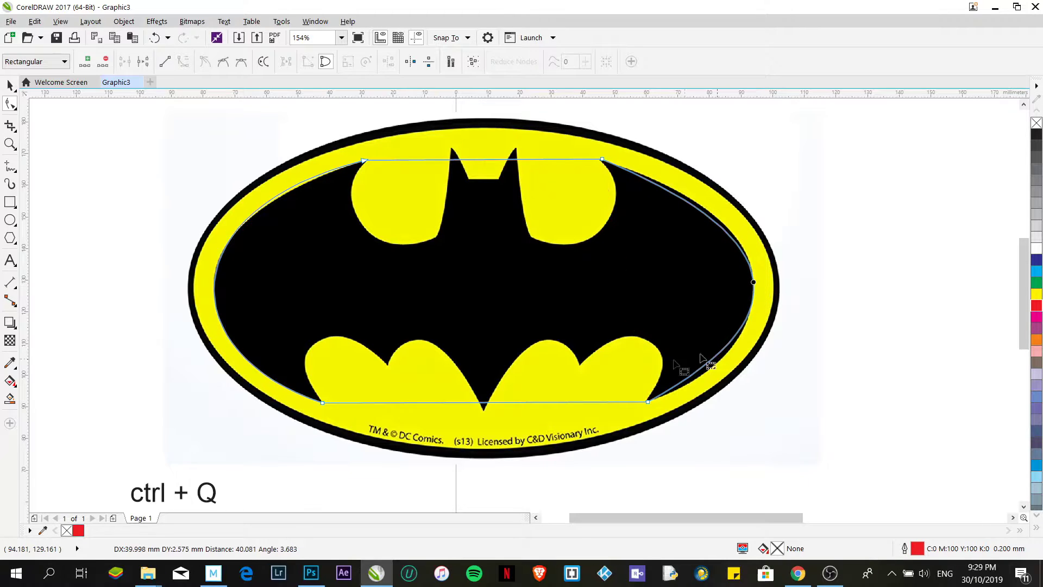
left_click(603, 161)
left_click_drag(776, 237, 775, 216)
left_click_drag(818, 317, 820, 342)
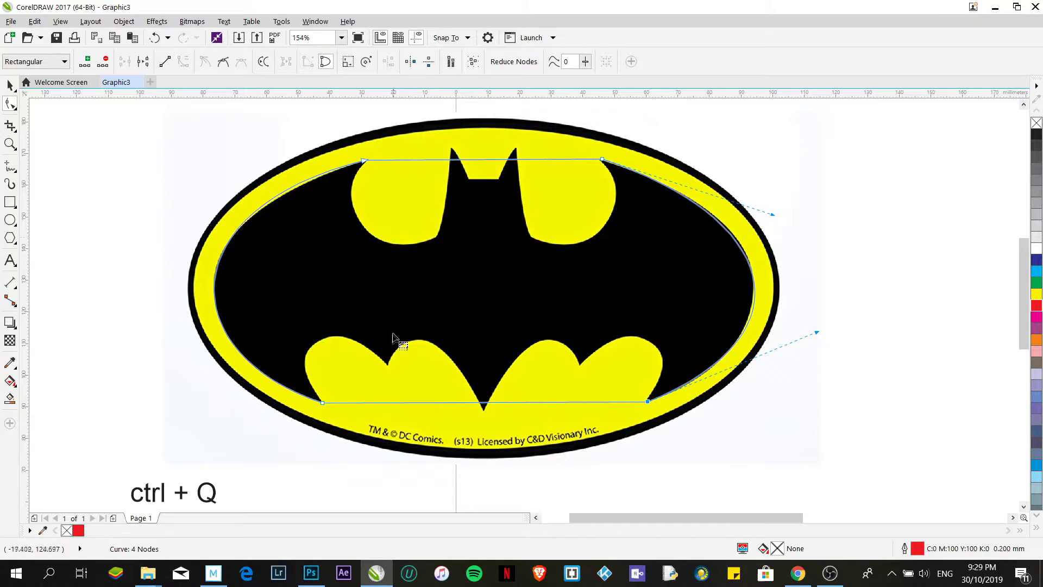
- Add two nodes to the bottom edge and place them at the left scallop notch and the tail tip
double_click(395, 407)
left_click_drag(395, 407, 389, 366)
double_click(482, 379)
left_click_drag(483, 379, 484, 410)
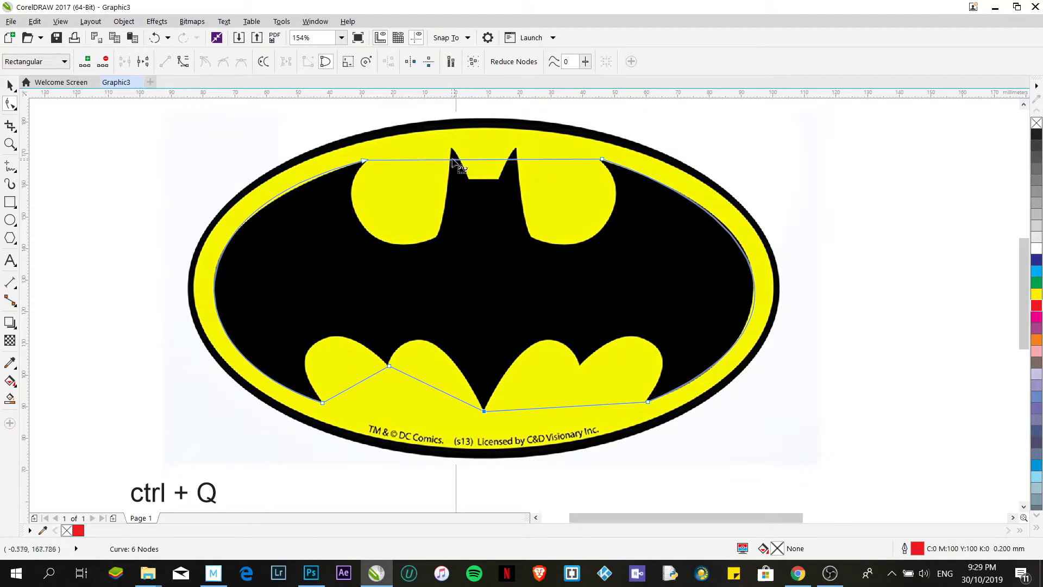
- Add nodes tracing the bat's ears, head and ear bases on the top edge, plus one at the right scallop notch
double_click(452, 160)
left_click_drag(452, 160, 531, 236)
double_click(483, 218)
double_click(483, 150)
double_click(497, 176)
double_click(538, 171)
double_click(533, 153)
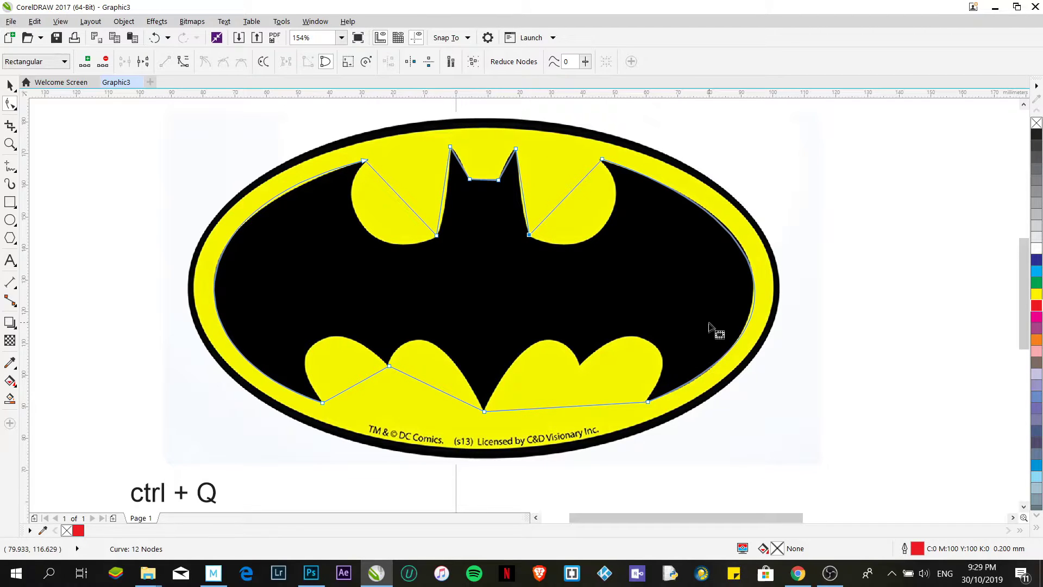
double_click(574, 404)
left_click_drag(574, 404, 579, 365)
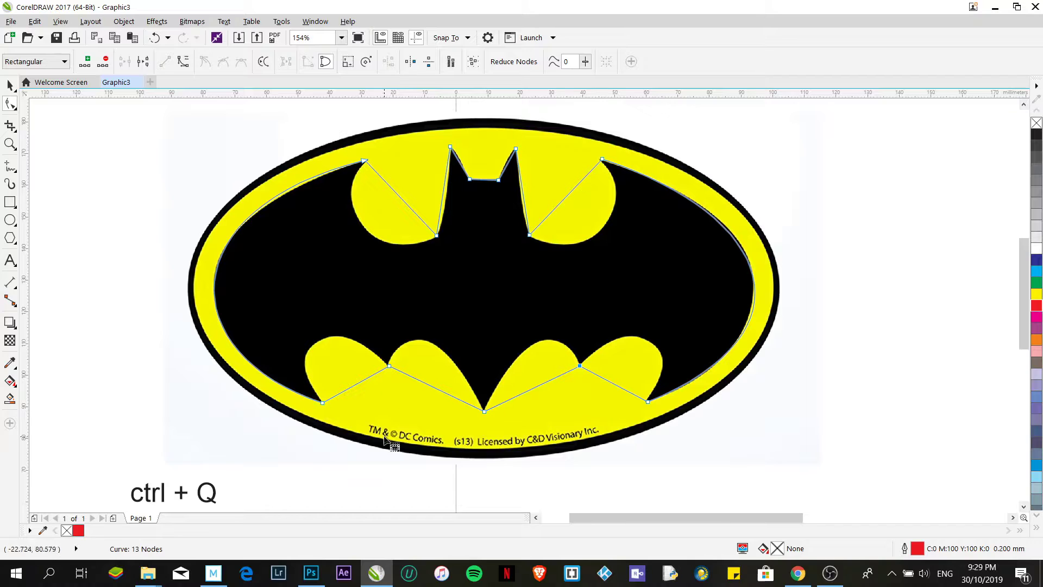
- Convert the segment between the left wing's upper tip and the left ear base to a curve following the round cutout
left_click(399, 196)
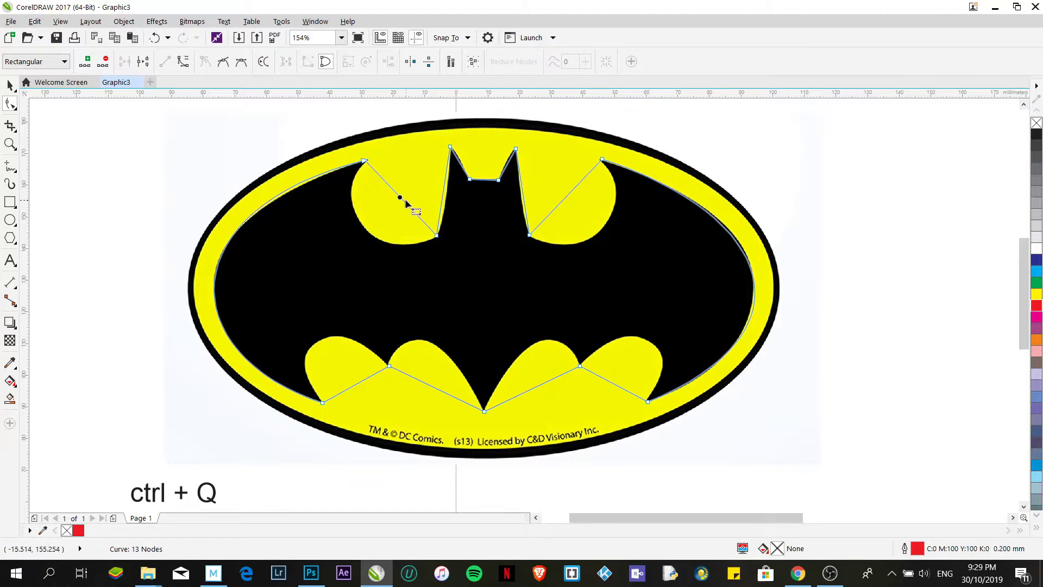
left_click(183, 61)
left_click_drag(403, 203, 363, 173)
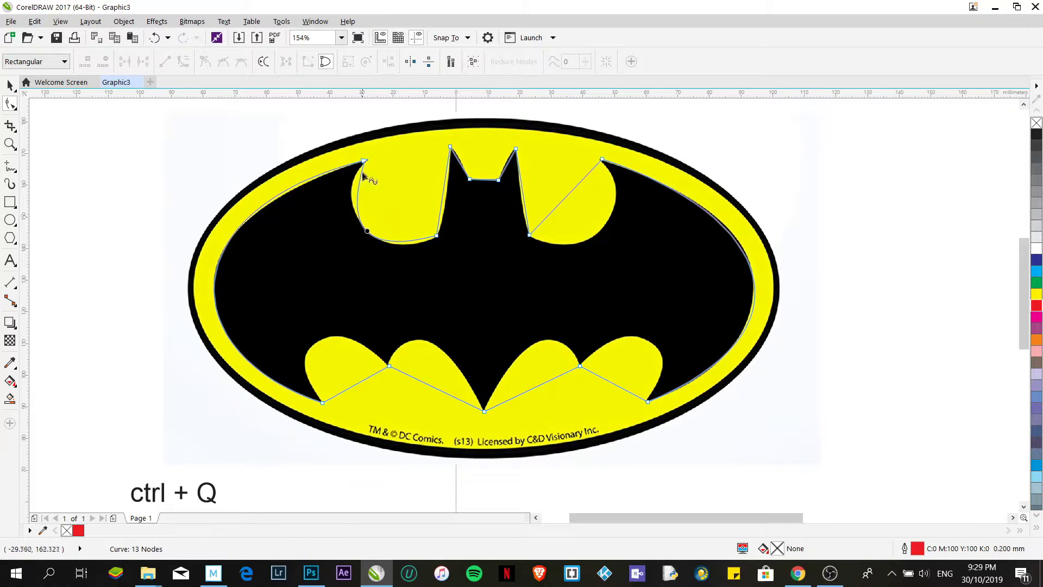
left_click(361, 178)
left_click_drag(346, 225, 333, 210)
left_click_drag(366, 255, 377, 268)
- Convert the outer side of the left ear to a curve and bend it to match the bitmap
left_click(441, 207)
left_click(186, 60)
left_click(446, 196)
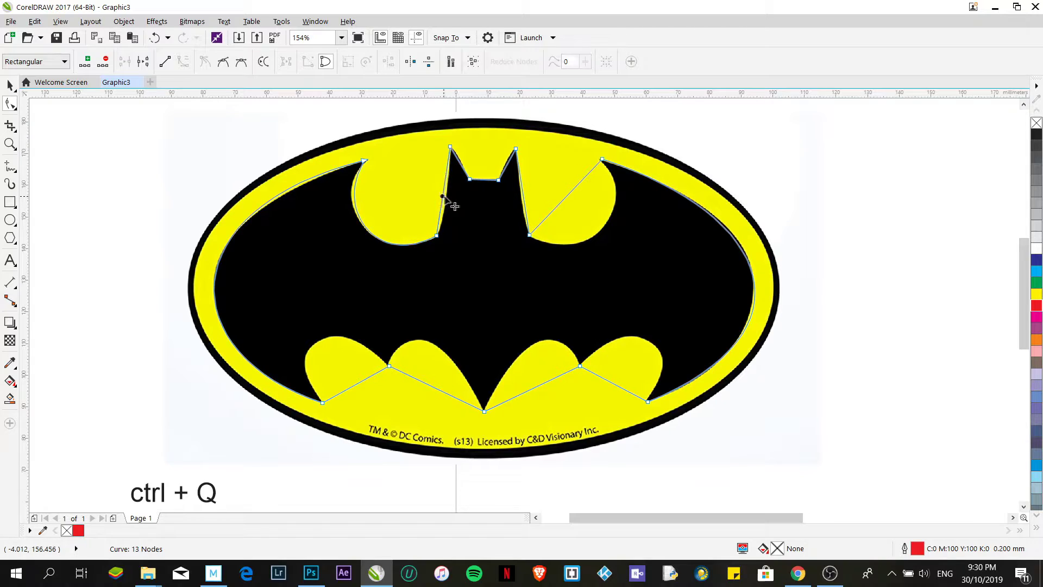
- Convert the segment between the right ear base and the right wing's upper tip to a curve following the round cutout
left_click(562, 201)
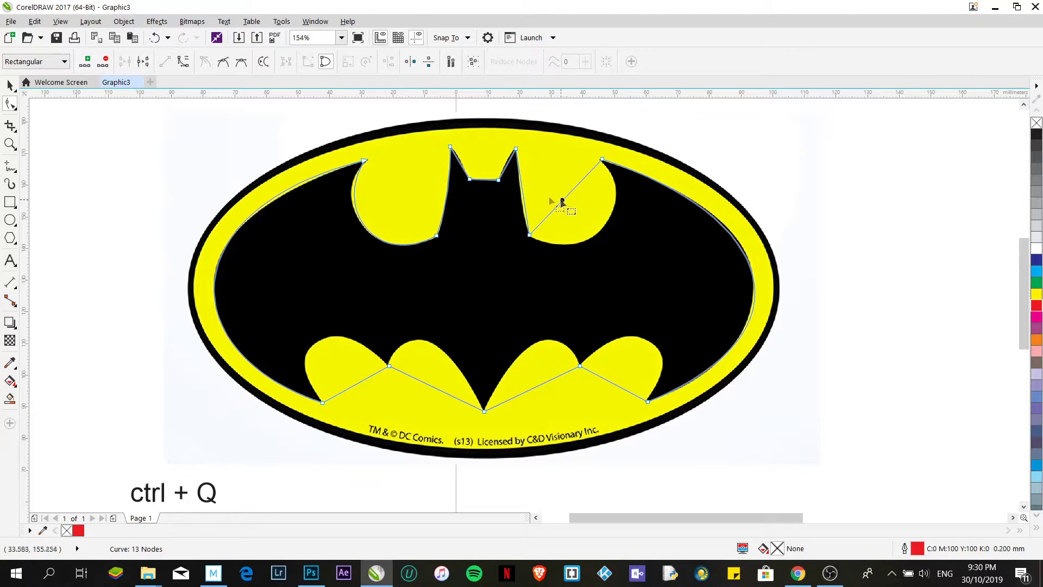
left_click(182, 63)
left_click_drag(567, 200, 598, 233)
left_click(602, 161)
left_click_drag(620, 238, 639, 211)
left_click_drag(592, 259, 583, 277)
- Convert the two bottom segments beside the tail tip to curves and bend them along the inner scallops
left_click(536, 386)
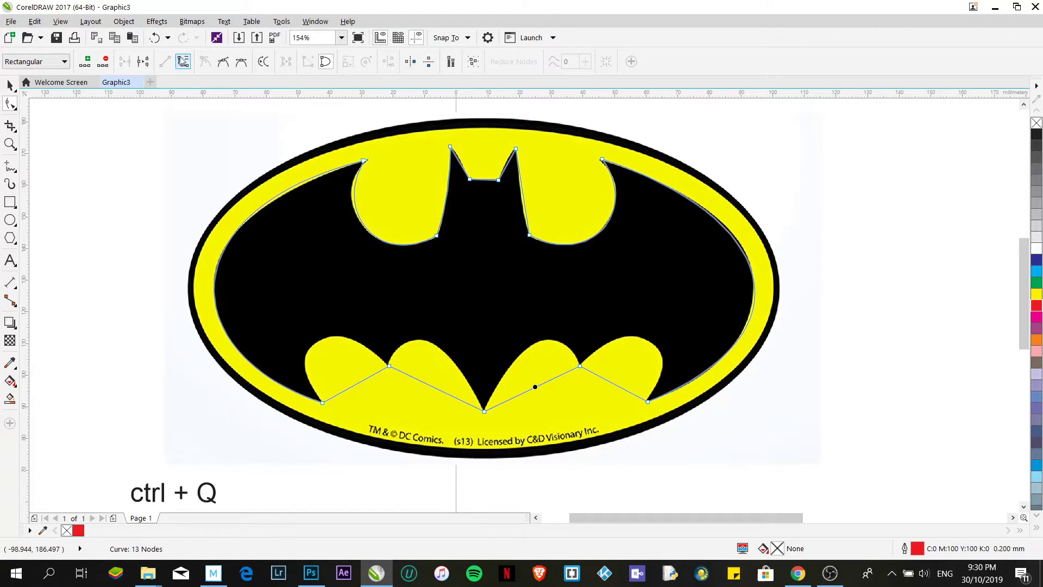
left_click(537, 389)
left_click_drag(538, 389, 539, 344)
left_click(433, 388)
key("ctrl+q")
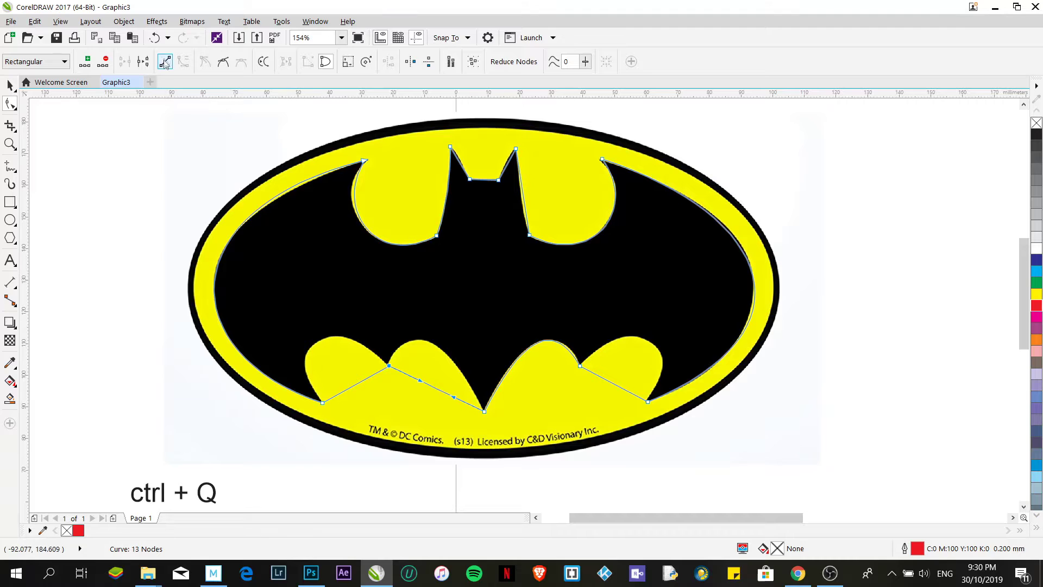
left_click_drag(429, 386, 399, 341)
left_click(389, 367)
- Convert the lower-left segment to a curve and shape it along the left outer scallop
left_click(352, 387)
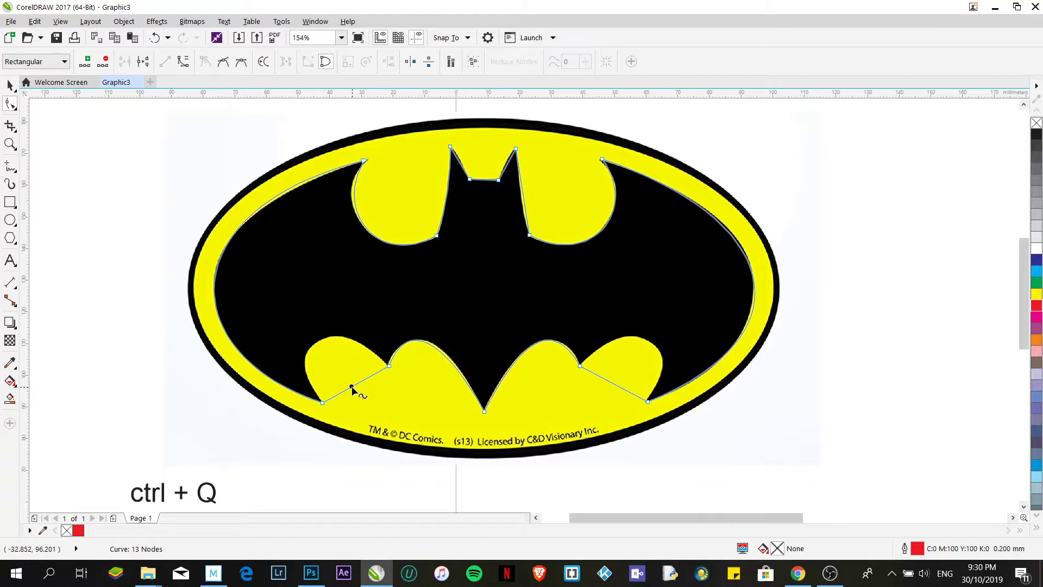
left_click(183, 63)
left_click_drag(354, 390, 337, 314)
left_click(323, 403)
left_click_drag(286, 342, 273, 345)
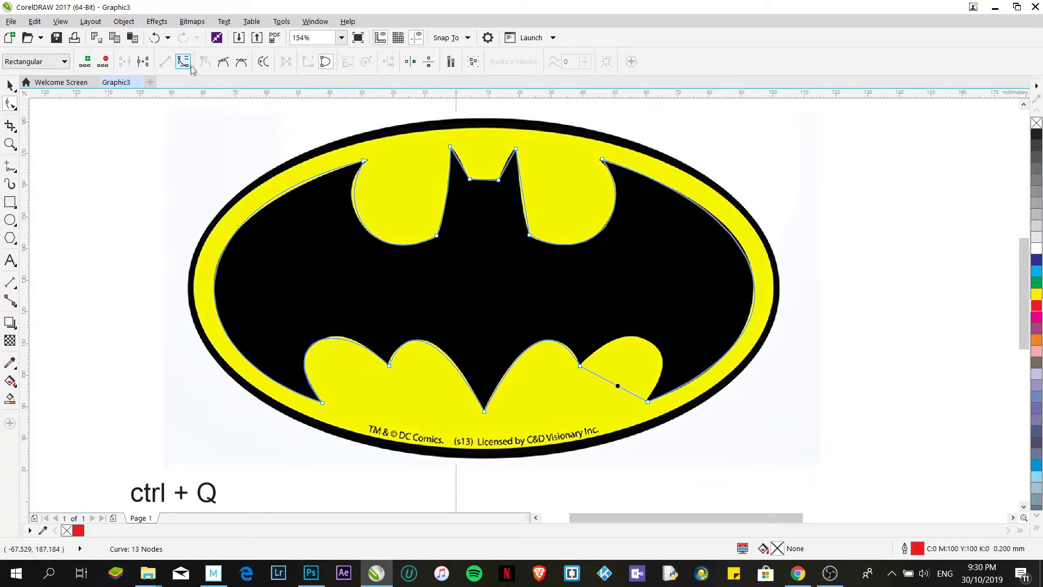
- Bend the lower-right segment into a curve along the right outer scallop
left_click(601, 383)
left_click_drag(613, 387, 686, 351)
left_click(580, 366)
left_click_drag(641, 308, 634, 305)
- Convert the outer side of the right ear to a curve and bend it to match the bitmap
left_click(524, 200)
left_click(184, 61)
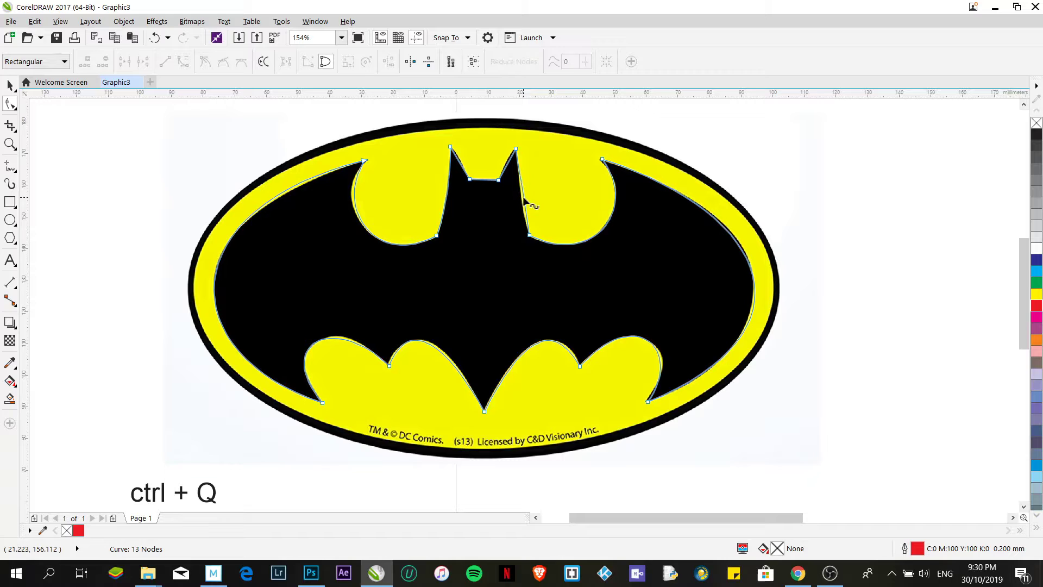
left_click_drag(520, 199, 531, 206)
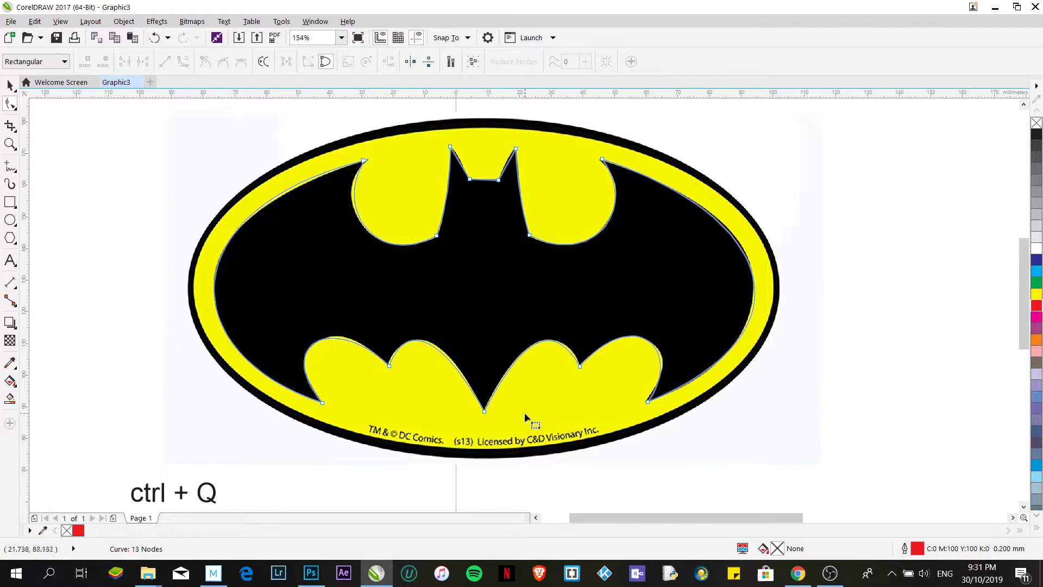
- Fill the bat curve with black and no outline, and move it right to about X 82 mm, Y 126 mm
left_click(9, 86)
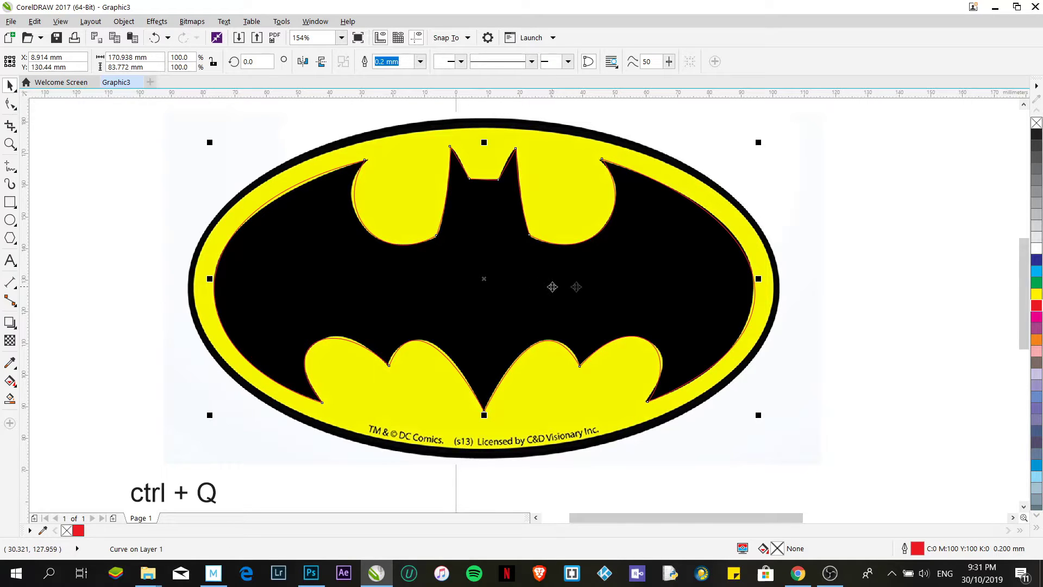
left_click(1036, 135)
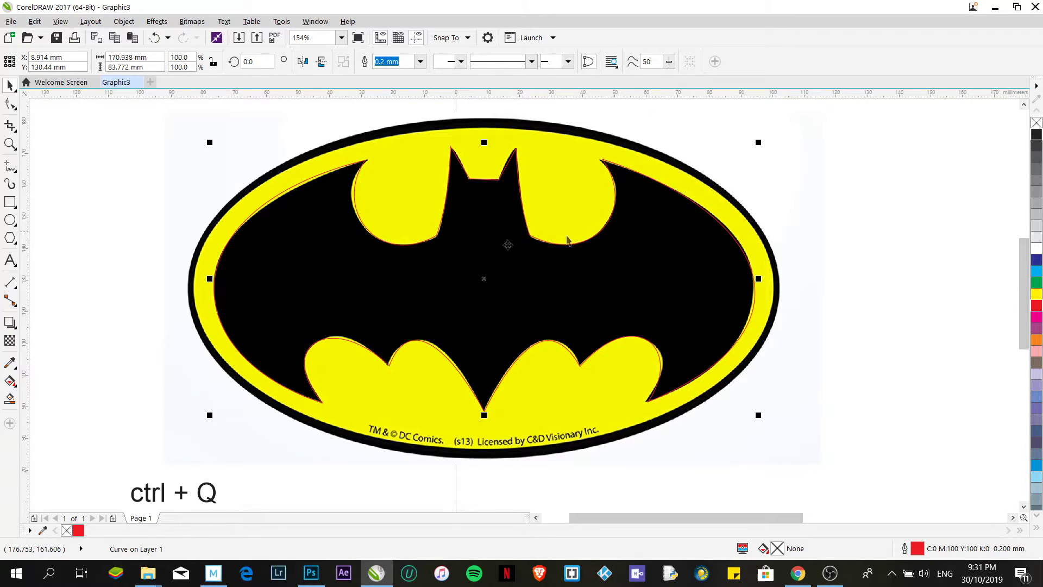
left_click_drag(495, 250, 789, 314)
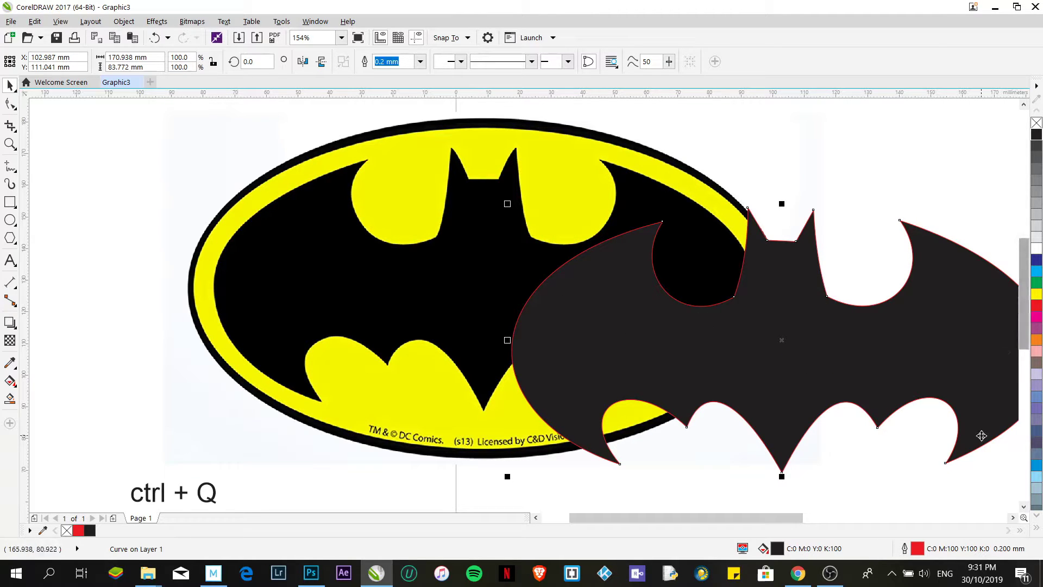
right_click(1036, 124)
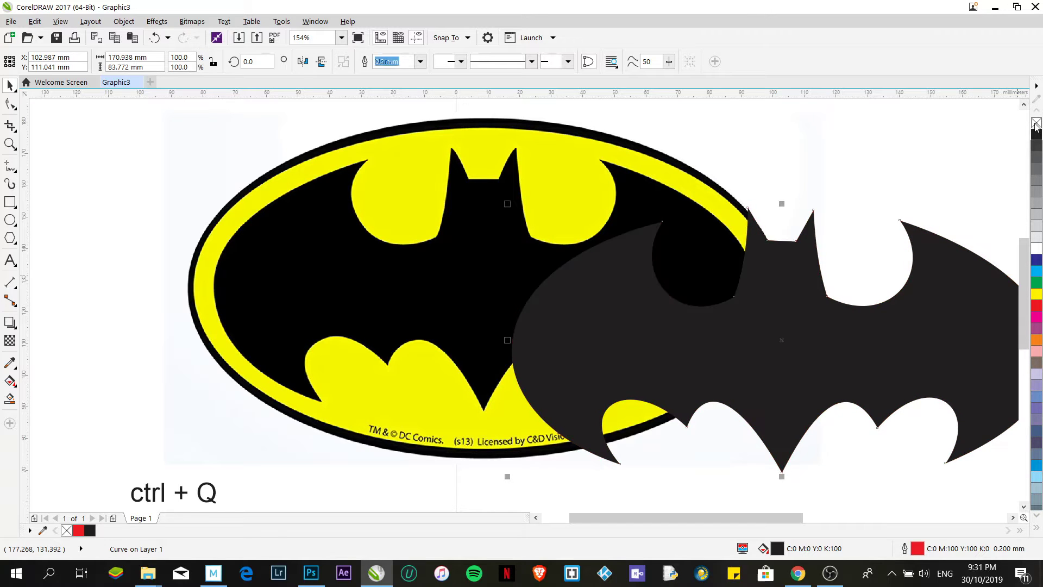
left_click_drag(728, 383, 642, 291)
left_click_drag(708, 271, 599, 296)
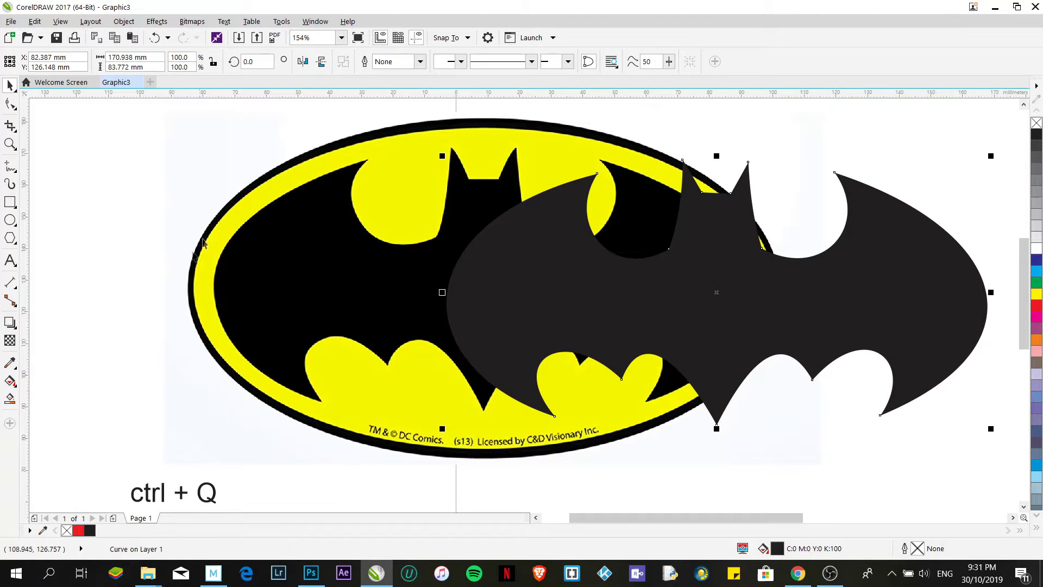
- Fill the bat with the black sampled from the bitmap using the Color Eyedropper and move it to about X 147 mm, Y 110 mm
left_click(7, 368)
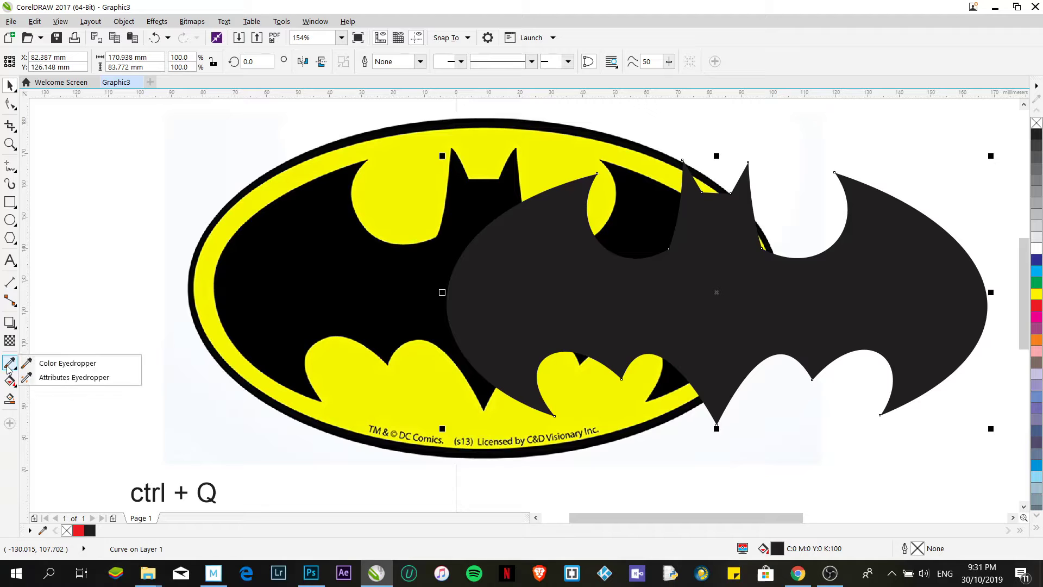
left_click(33, 363)
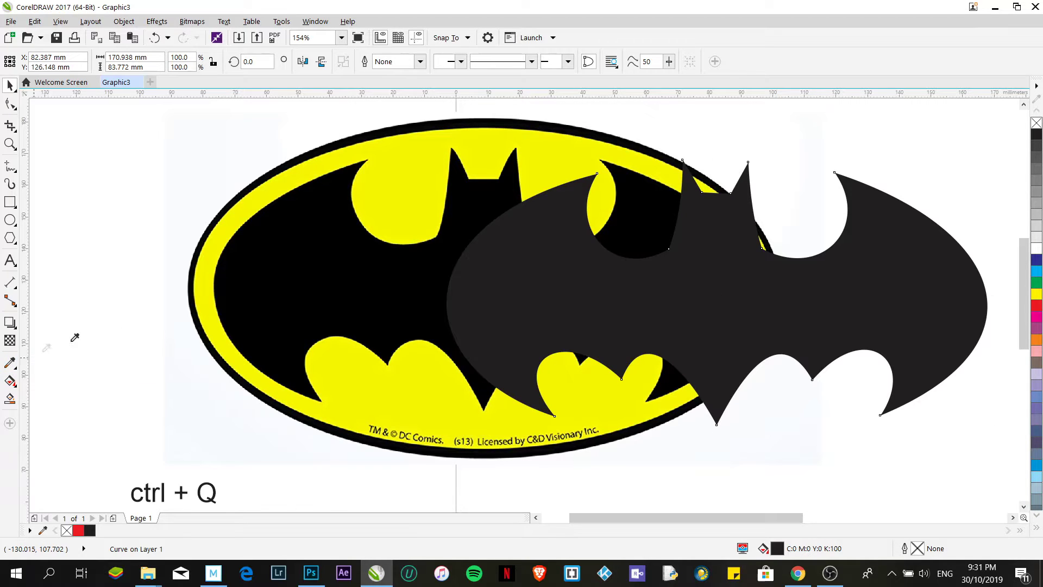
left_click(286, 255)
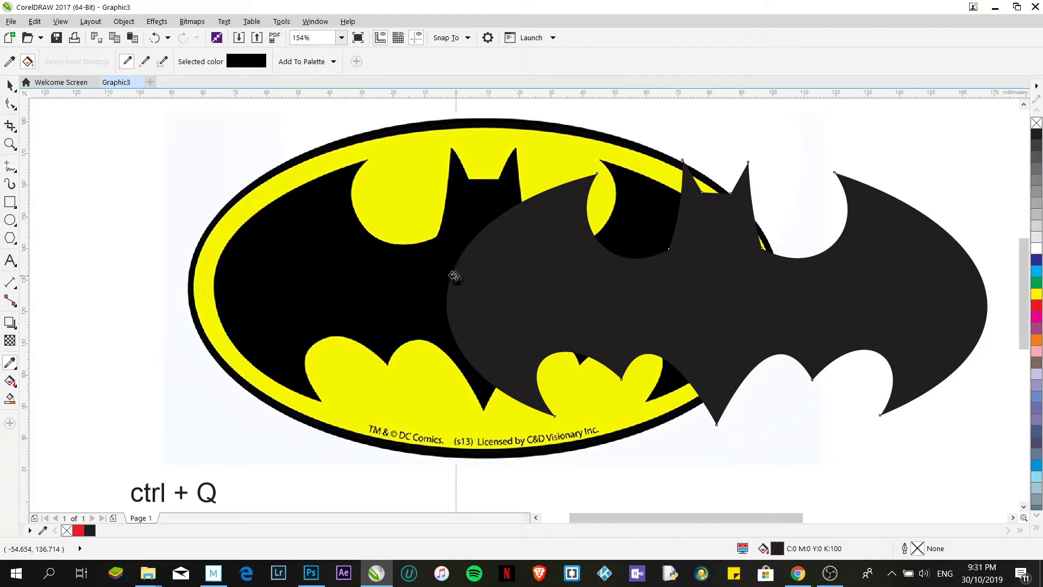
left_click(506, 280)
left_click(9, 85)
left_click_drag(465, 239, 672, 289)
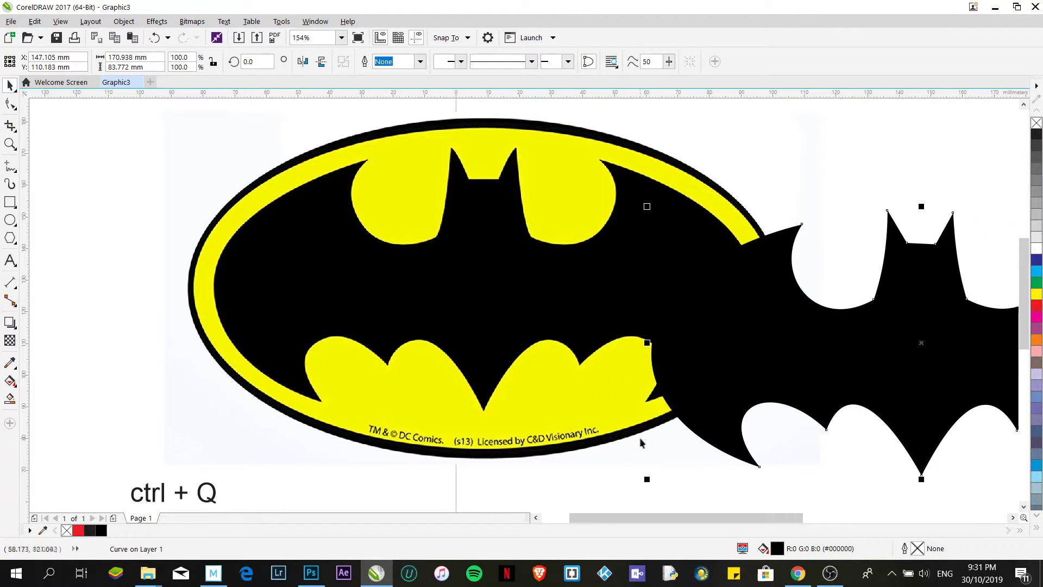
- Scale the black bat down to 77% (about 131.6 × 64.5 mm) and place it at about X 179 mm, Y 131 mm
scroll(640, 438, "down", 4)
mouse_move(775, 419)
left_mouse_down()
mouse_move(811, 413)
mouse_move(786, 425)
left_mouse_up()
scroll(750, 439, "up", 2)
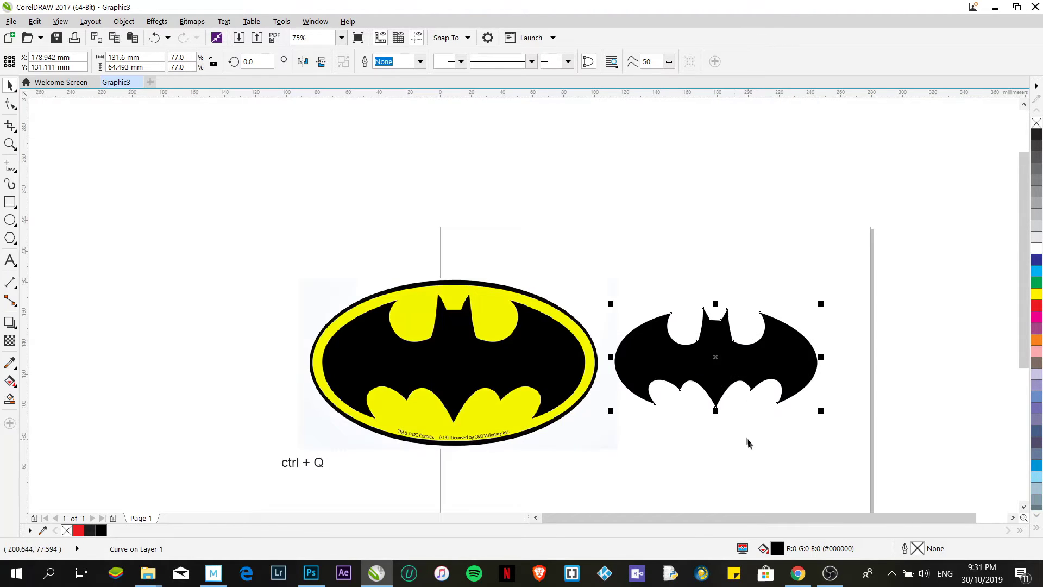
- Examine the edges of the bat curve at very high magnification to check how sharp they are
scroll(631, 373, "up", 10)
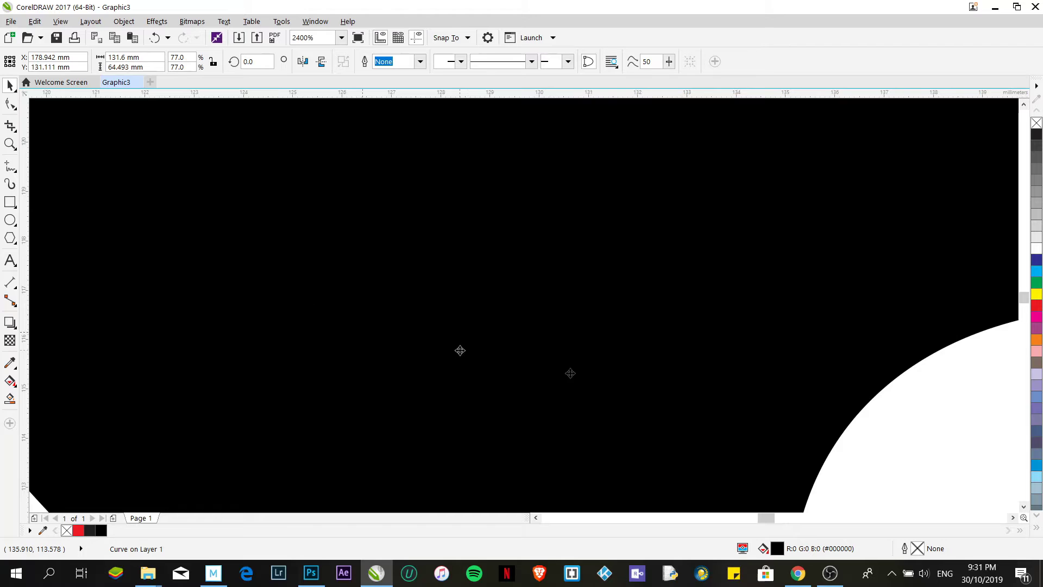
scroll(794, 430, "down", 3)
scroll(744, 415, "up", 9)
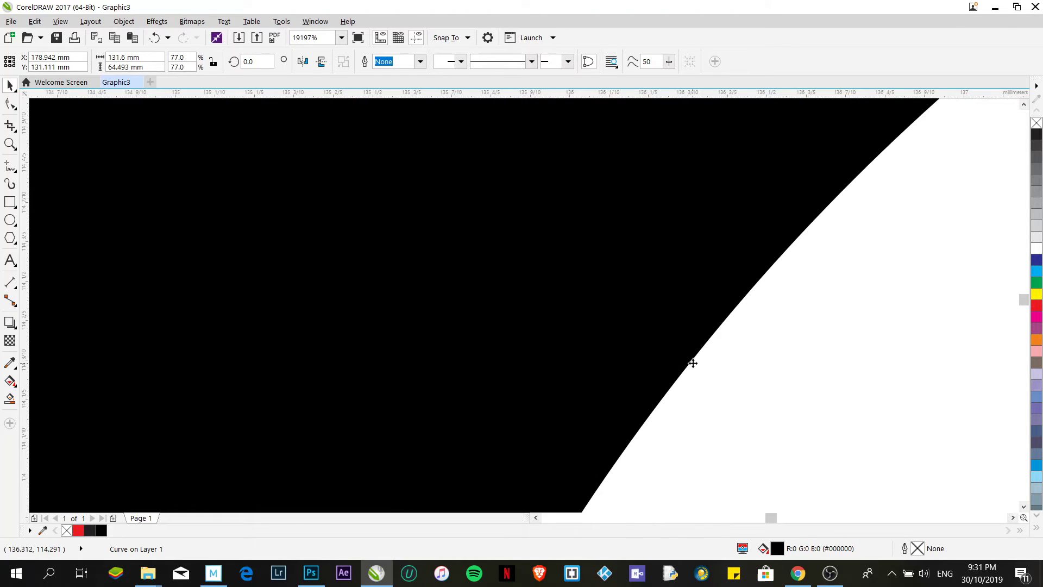
scroll(692, 363, "up", 5)
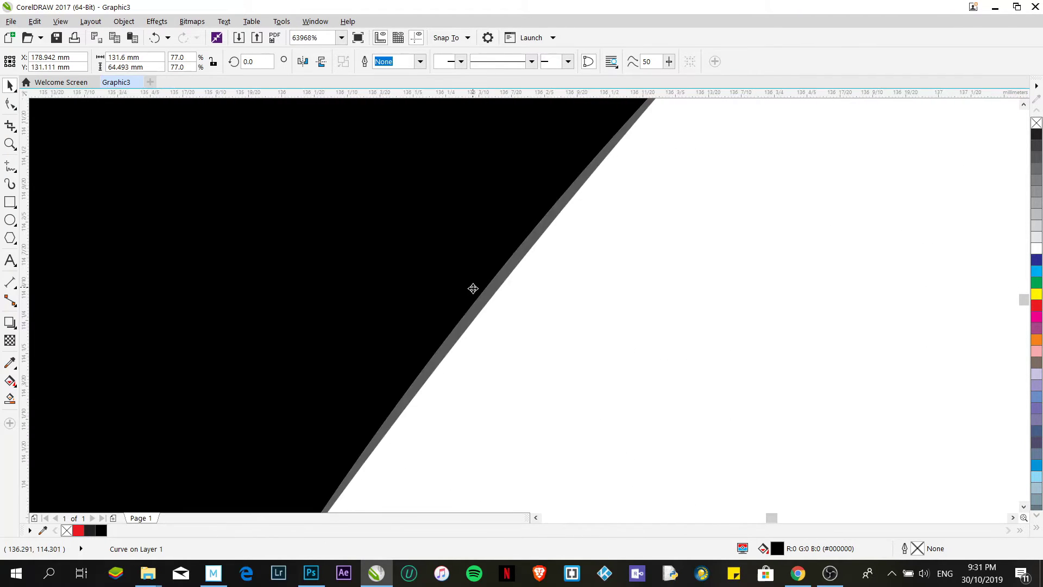
scroll(473, 289, "down", 20)
scroll(488, 293, "up", 6)
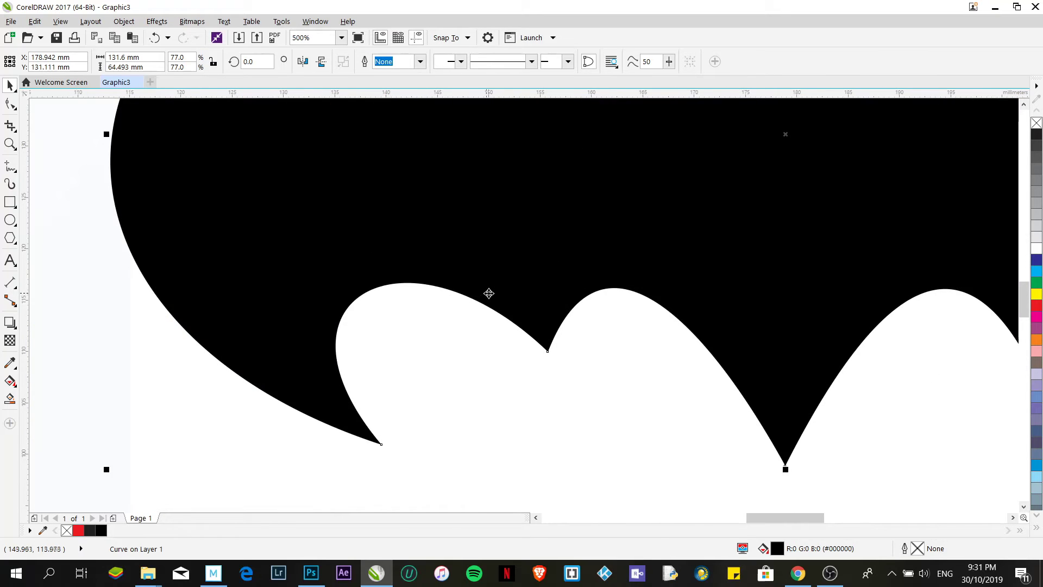
scroll(489, 293, "down", 8)
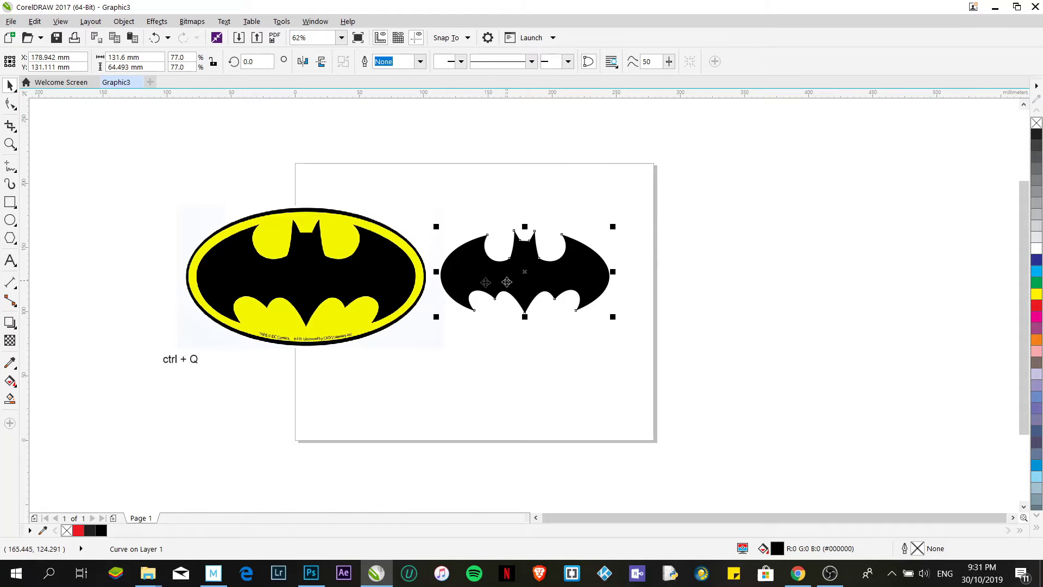
- Draw an ellipse, move it over the black bat and scale it to about 145 × 82 mm so it surrounds the shape
left_click(10, 219)
left_click_drag(169, 219, 401, 352)
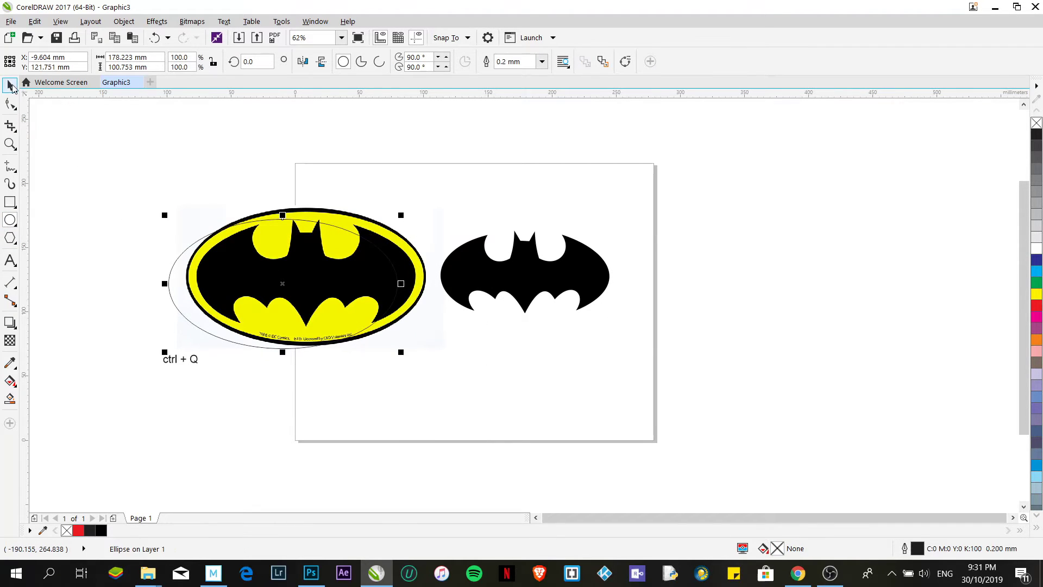
left_click(10, 85)
left_click_drag(283, 283, 545, 272)
left_click_drag(664, 206, 628, 227)
left_click_drag(630, 342, 623, 338)
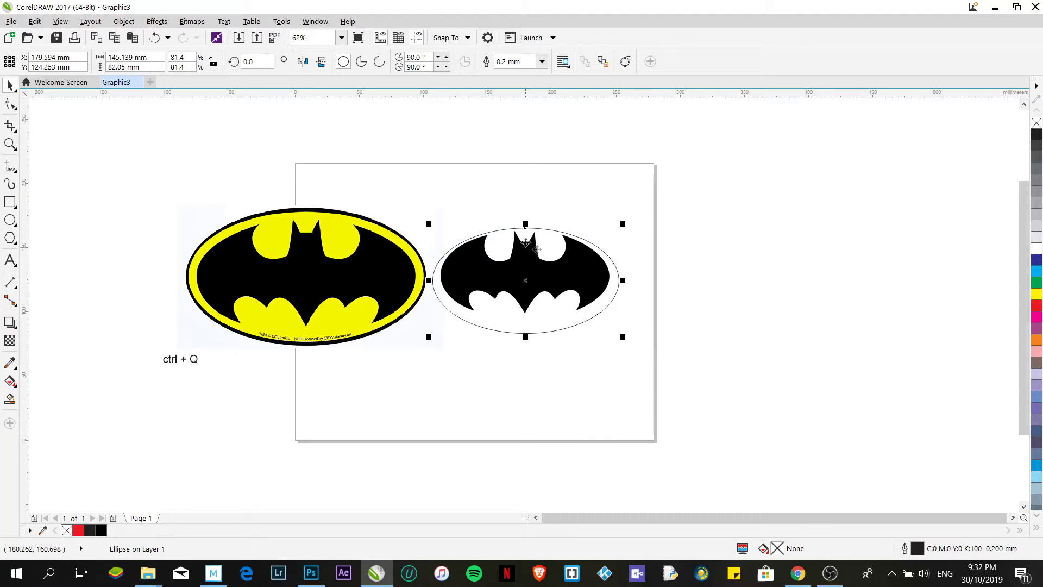
- Align the centres of the ellipse and the bat both horizontally and vertically
left_click_drag(679, 379, 417, 214)
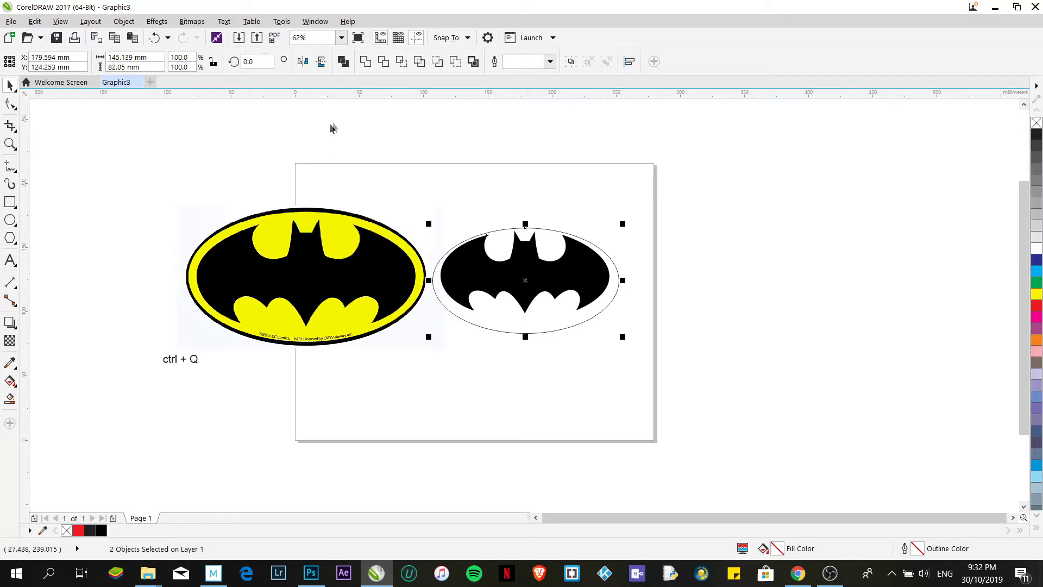
left_click(125, 22)
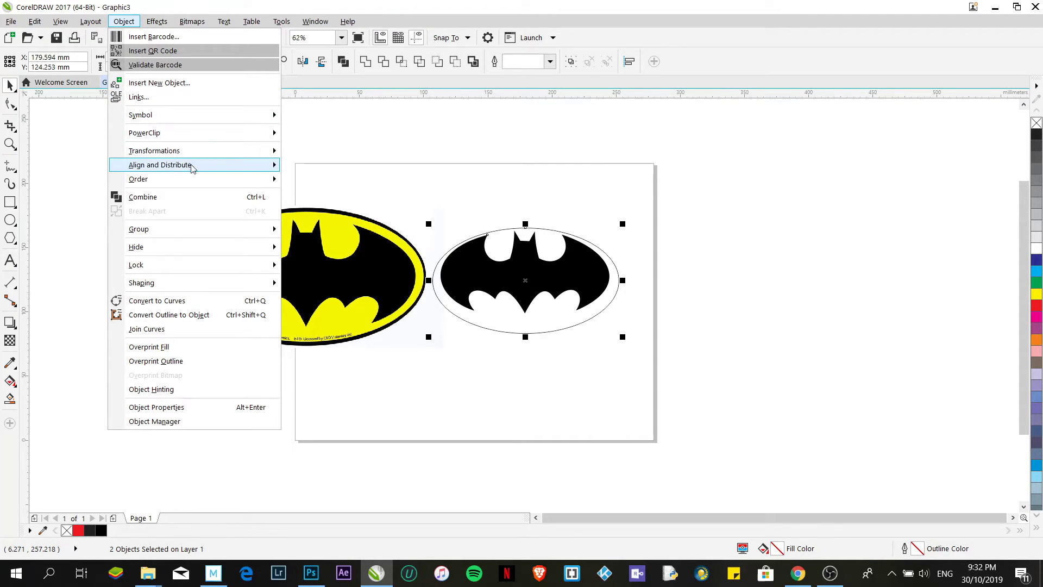
mouse_move(193, 168)
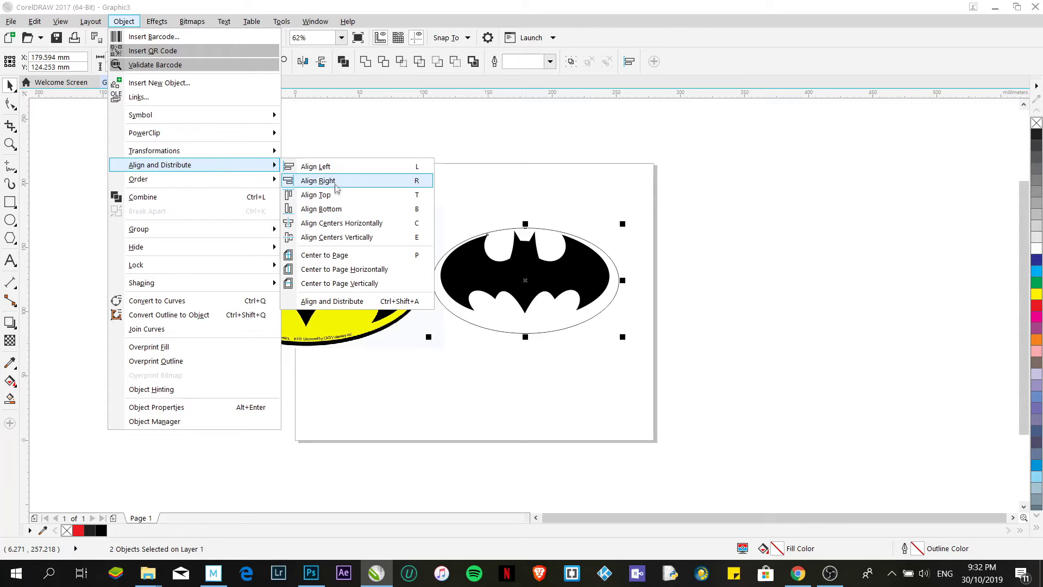
left_click(349, 224)
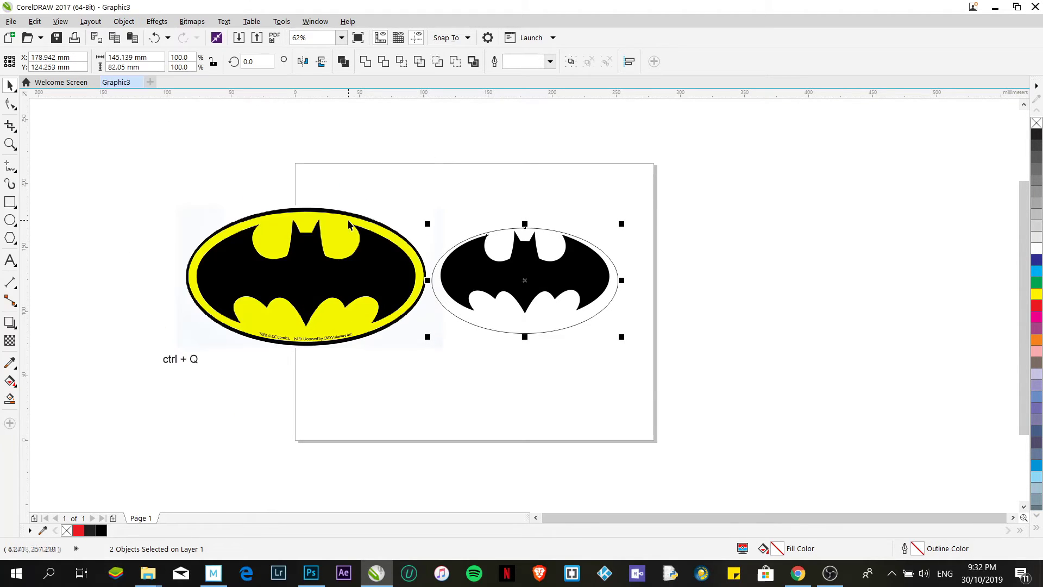
left_click(124, 21)
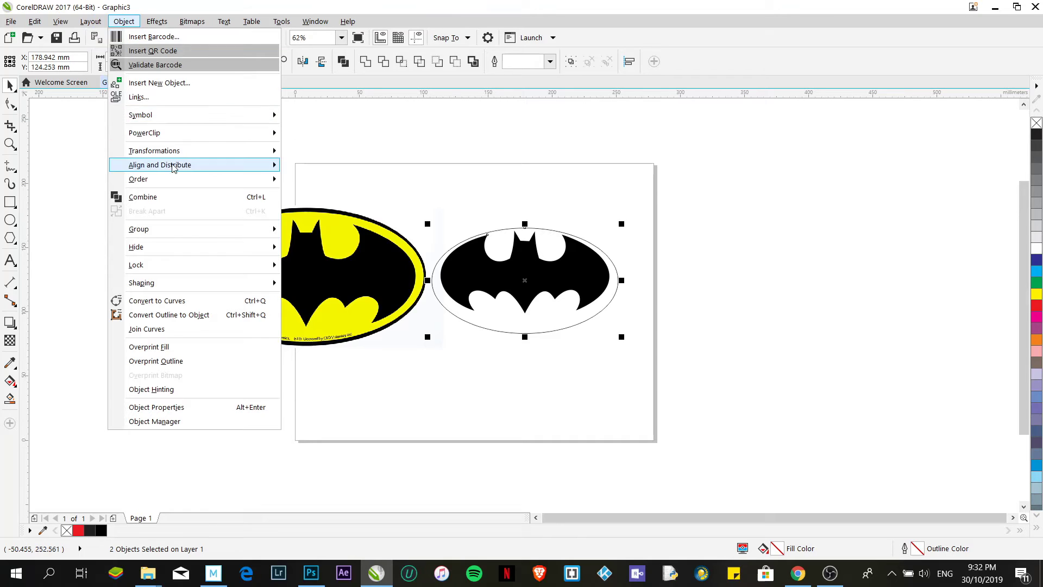
mouse_move(222, 170)
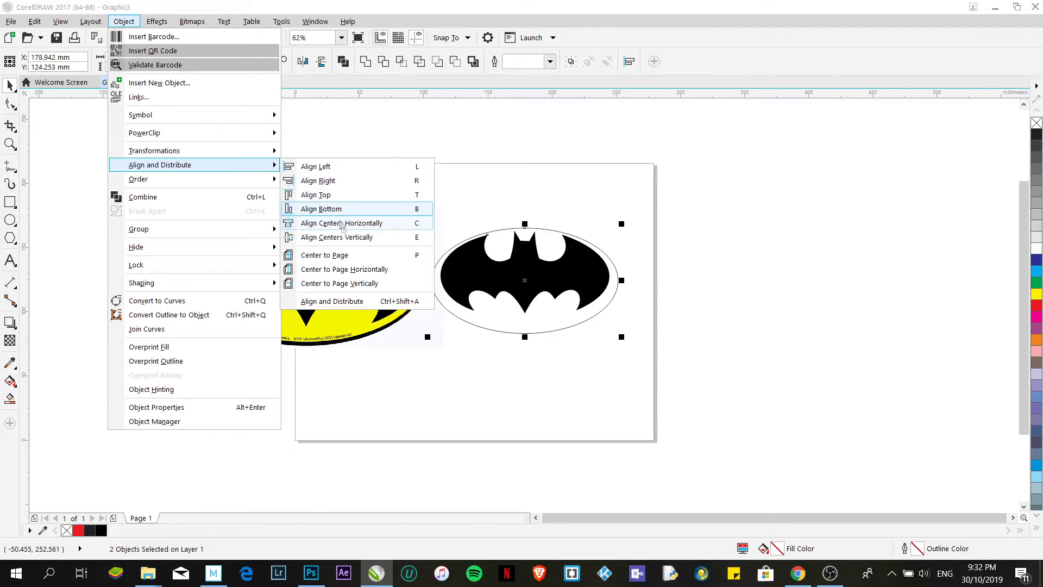
left_click(347, 238)
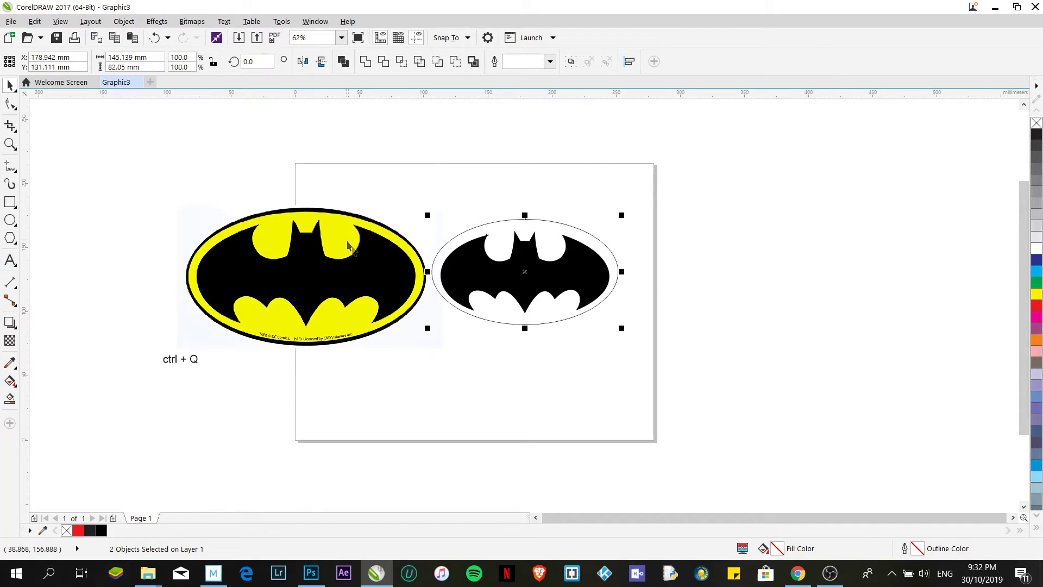
left_click(605, 397)
- Shrink the ellipse about its centre to about 136 × 77 mm and nudge it down to about Y 128.2 mm
left_click(561, 232)
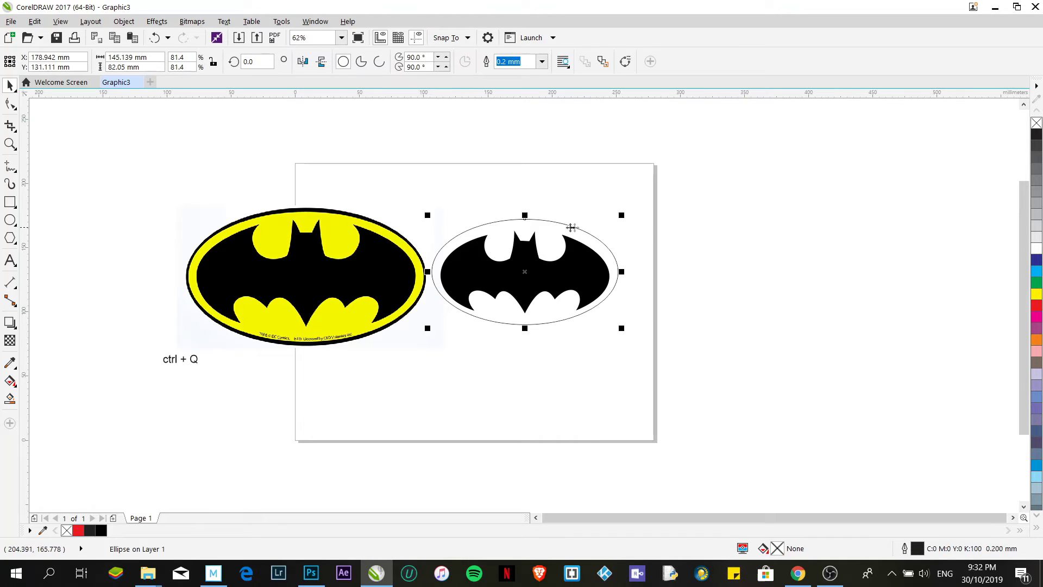
left_click_drag(620, 216, 625, 219)
key("Down")
key("Down")
key("Down")
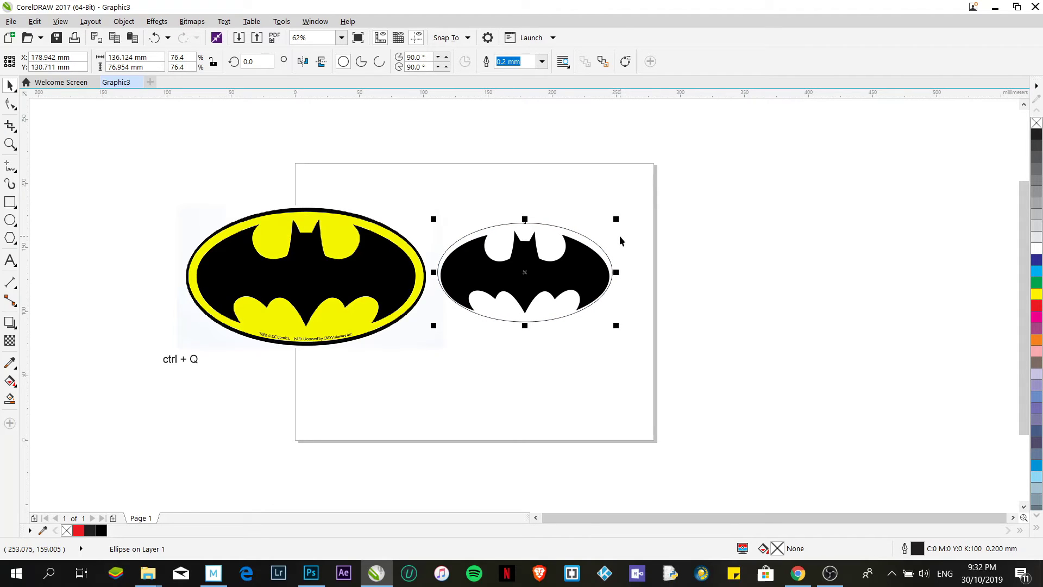
key("Down")
key("Down")
key("Down")
key("Down")
key("Down")
key("Down")
key("Down")
key("Down")
key("Down")
key("Down")
key("Down")
key("Down")
key("Down")
key("Down")
key("Down")
key("Down")
key("Down")
key("Down")
key("Down")
key("Down")
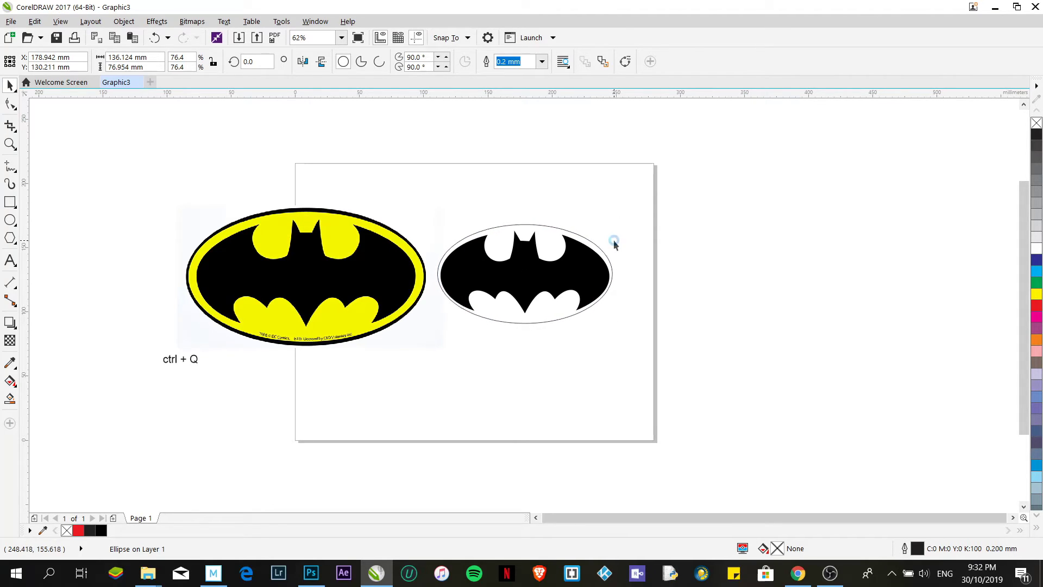
key("Down")
key("Down")
key("Down")
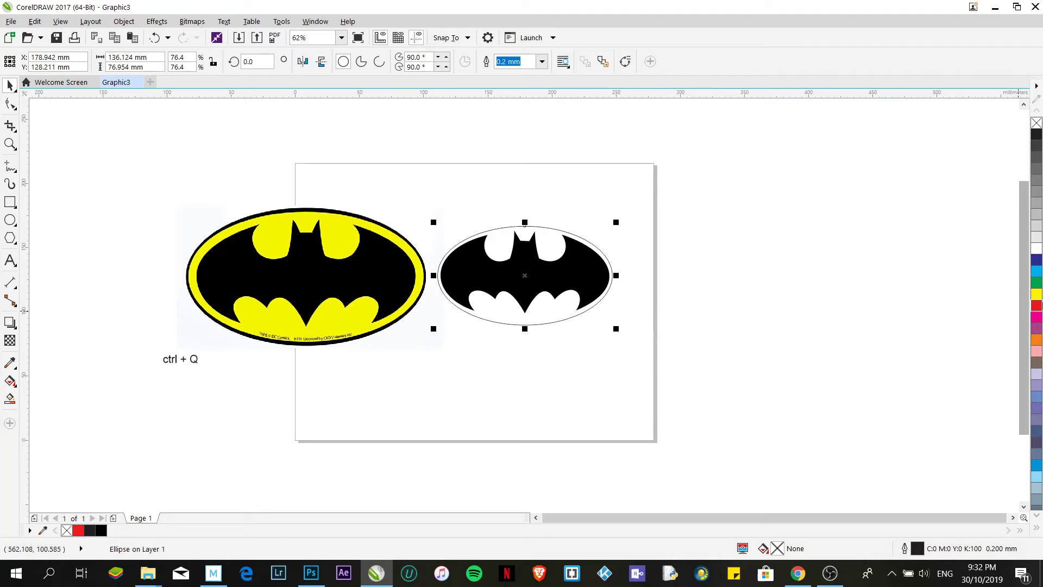
- Fill the ellipse with the palette yellow (C0 M0 Y100 K0)
left_click(1039, 296)
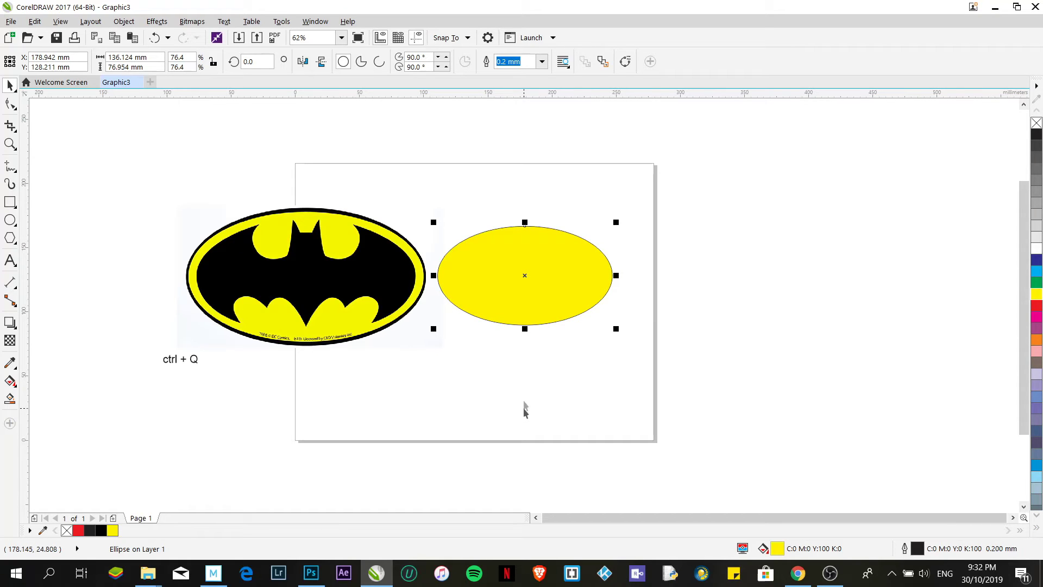
left_click(432, 371)
left_click(481, 298)
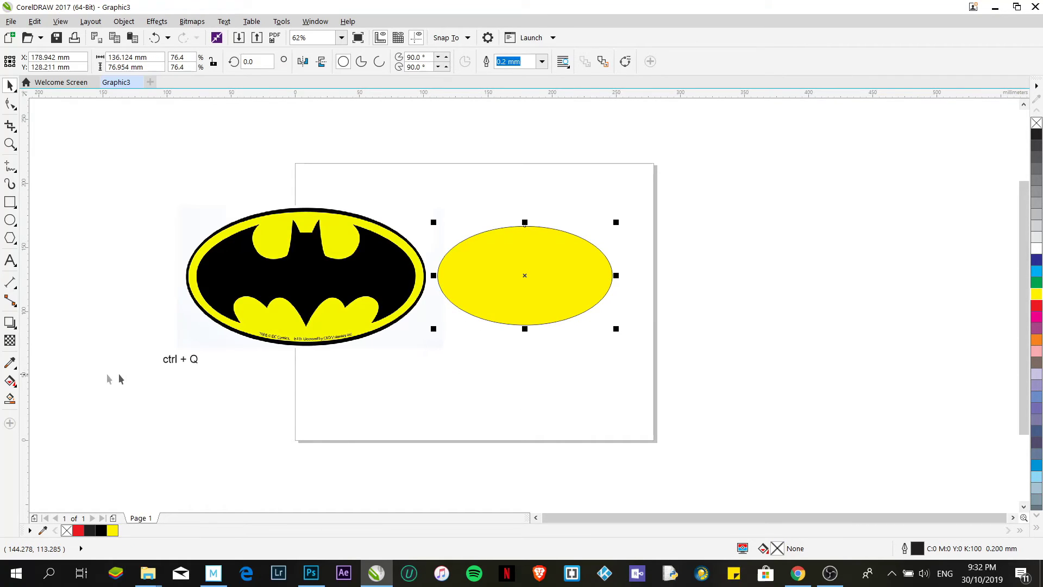
- Fill the ellipse with the yellow sampled from the bitmap's oval band (R245 G245 B0) using the Color Eyedropper
left_click(10, 365)
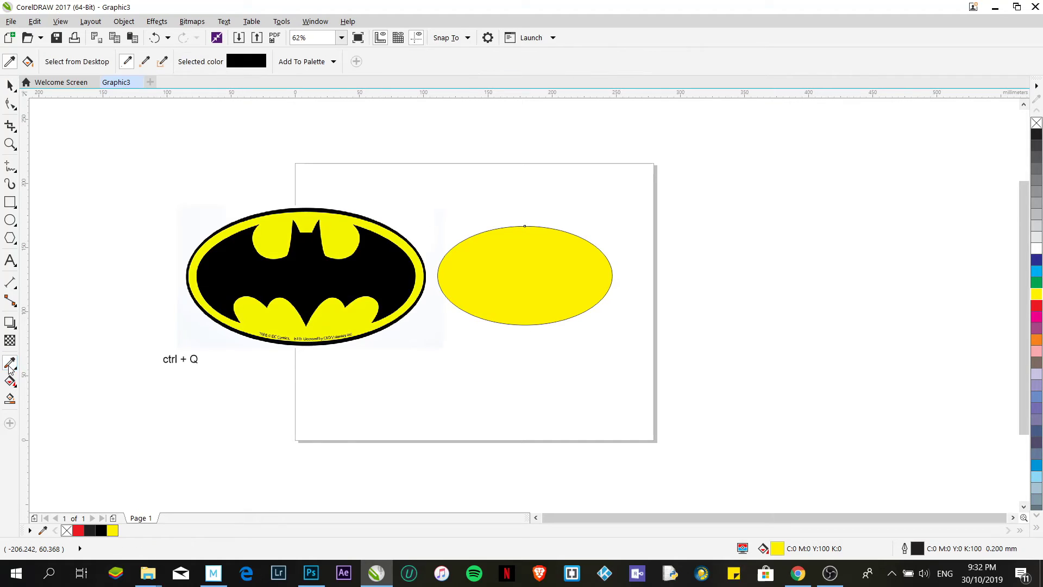
left_click(198, 260)
left_click(493, 280)
left_click(9, 87)
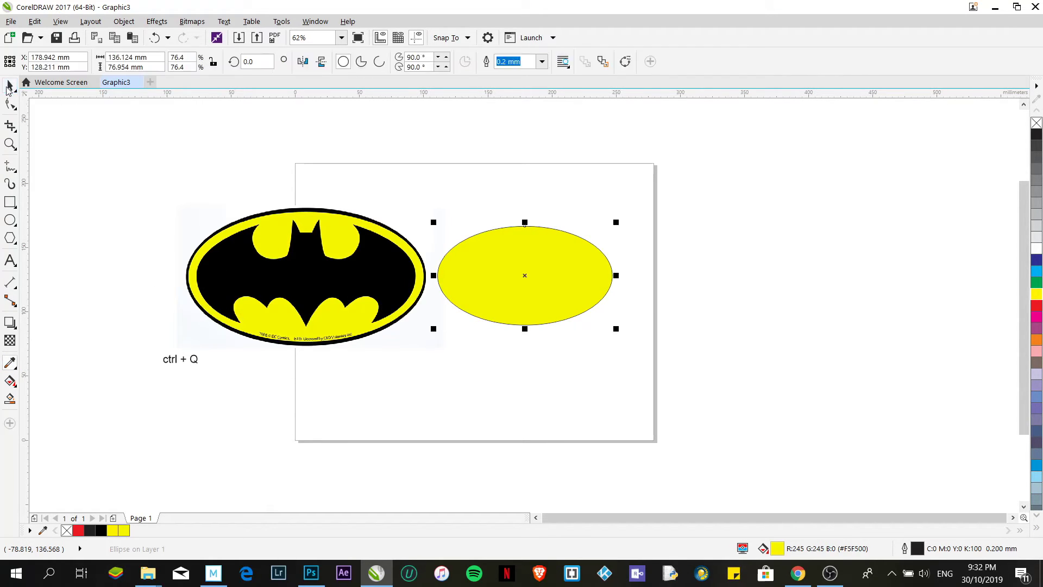
left_click(442, 411)
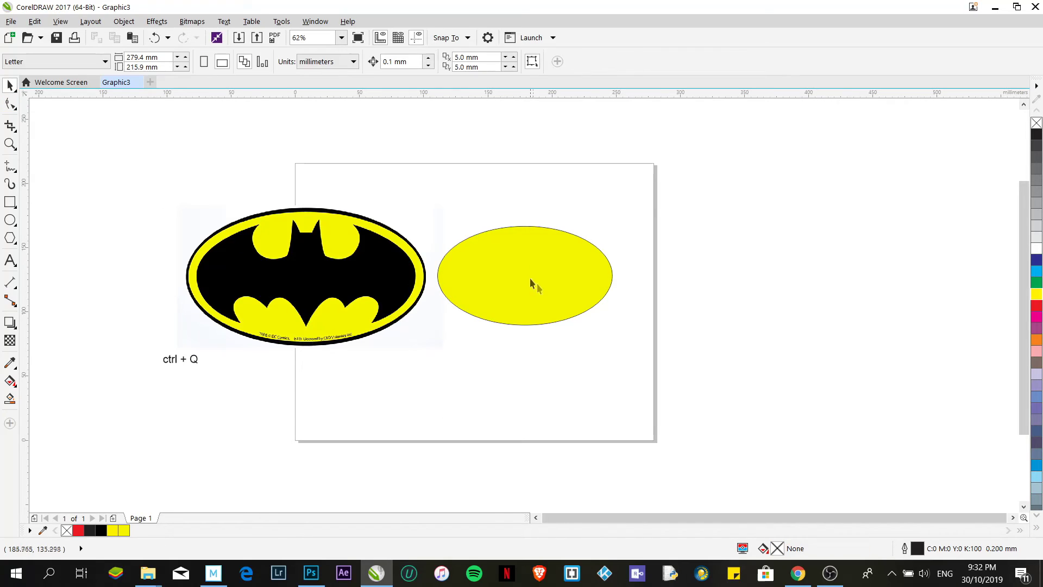
left_click(596, 286)
left_click(777, 360)
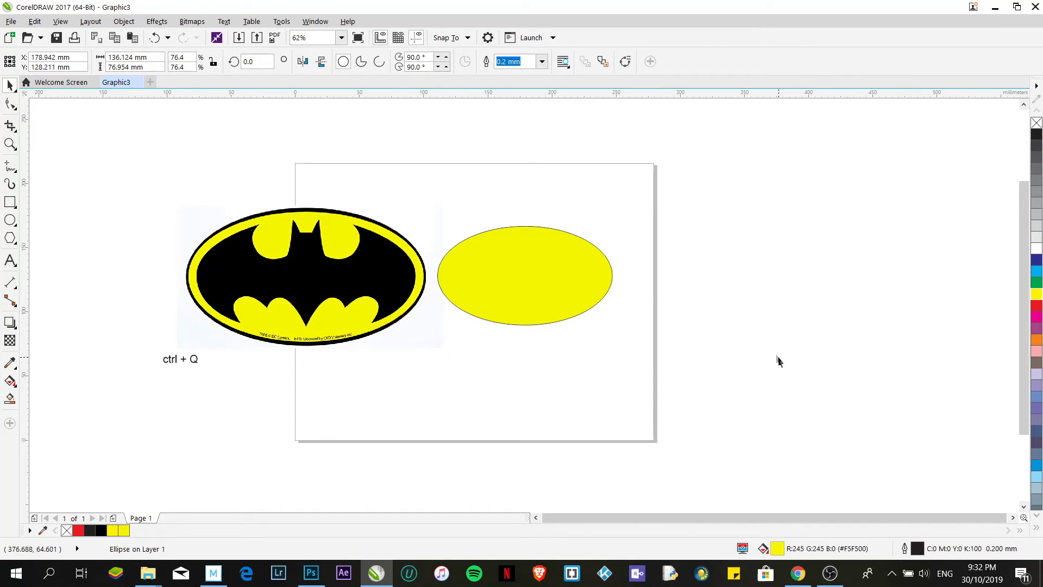
- Send the yellow ellipse back two levels in the stacking order so it sits behind the black bat
left_click(561, 263)
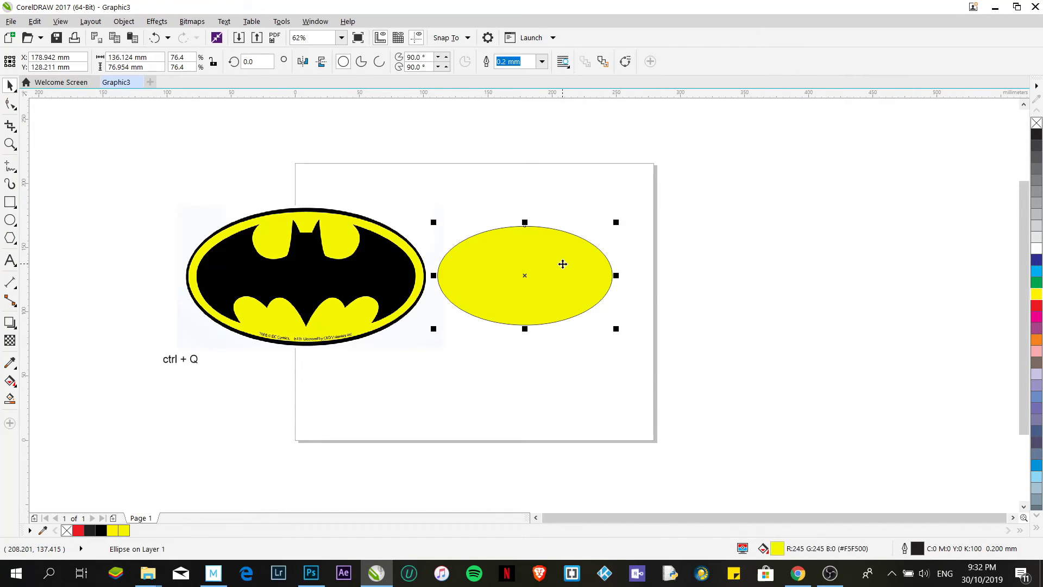
left_click(123, 22)
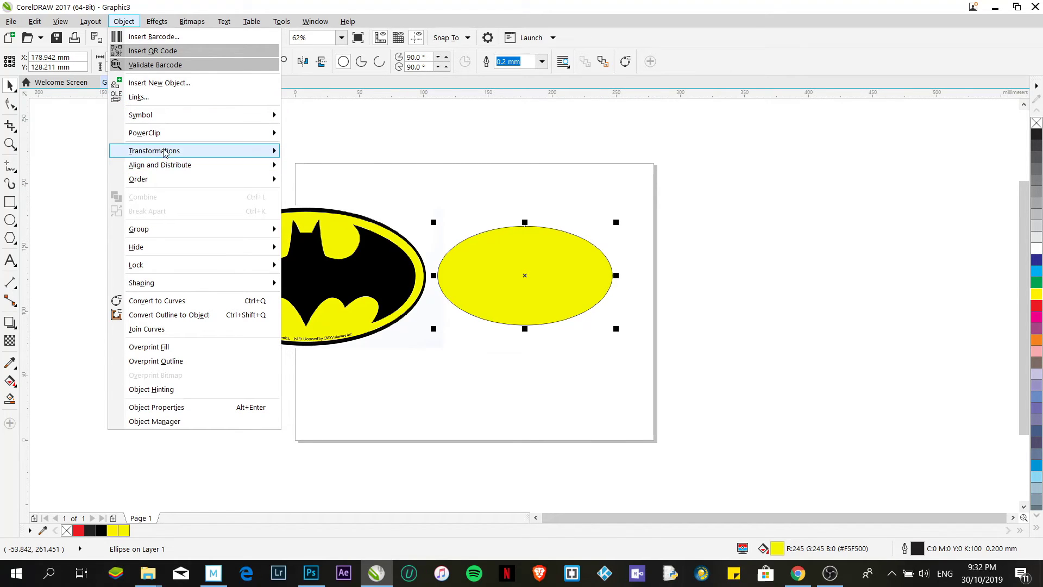
mouse_move(166, 184)
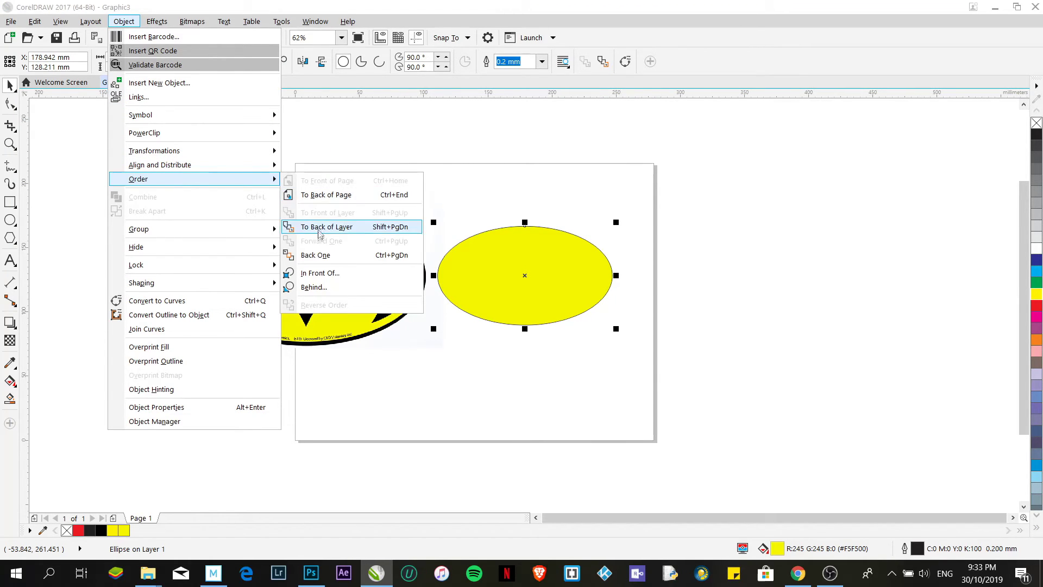
left_click(325, 257)
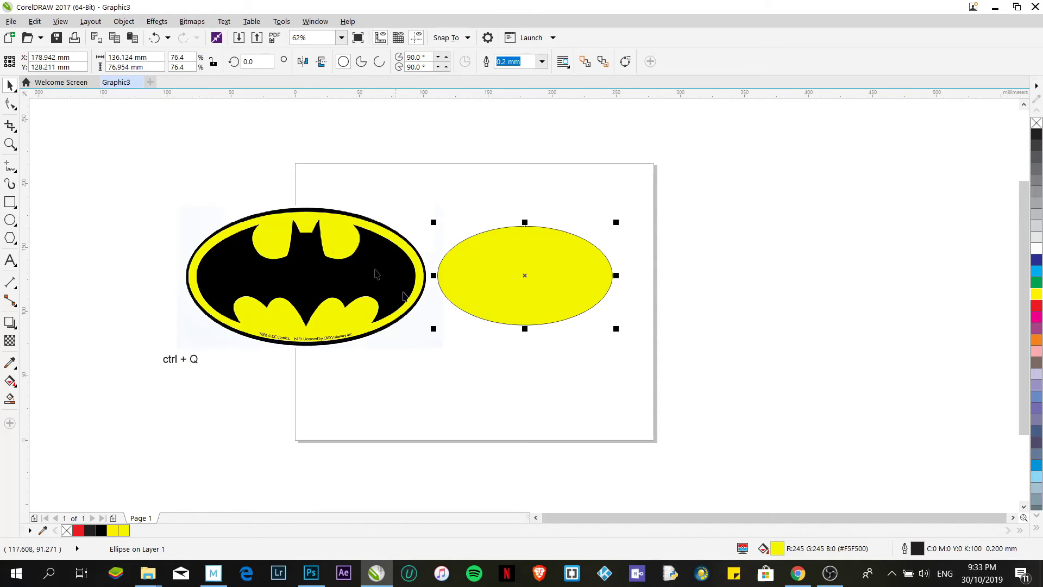
left_click(124, 22)
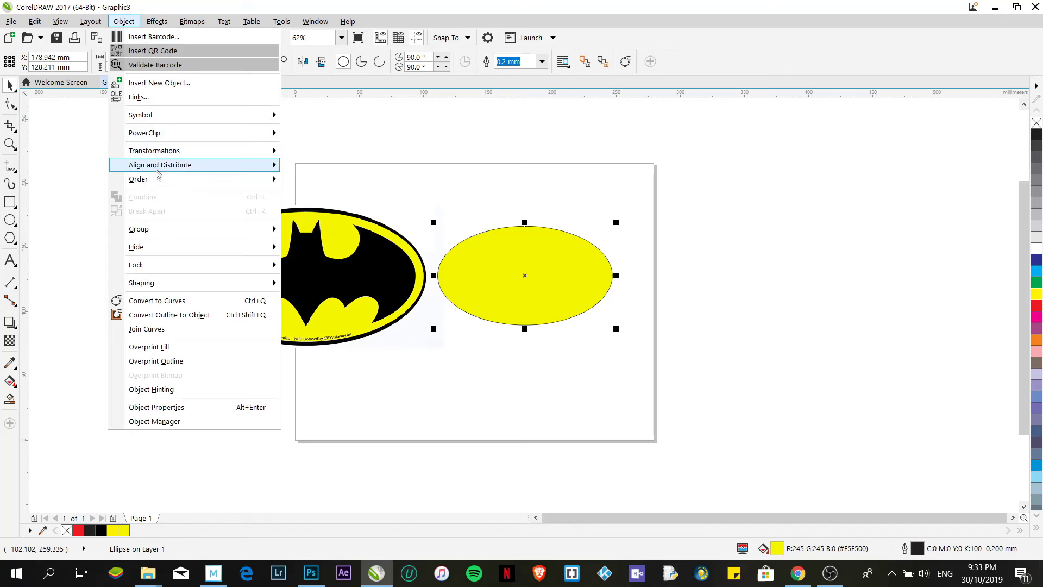
mouse_move(191, 179)
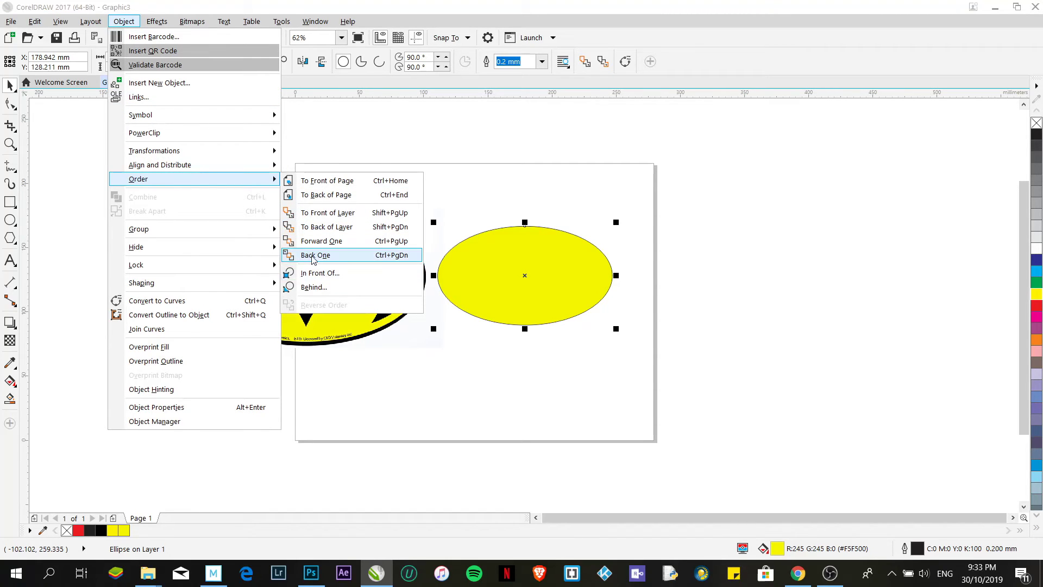
left_click(318, 256)
left_click(577, 386)
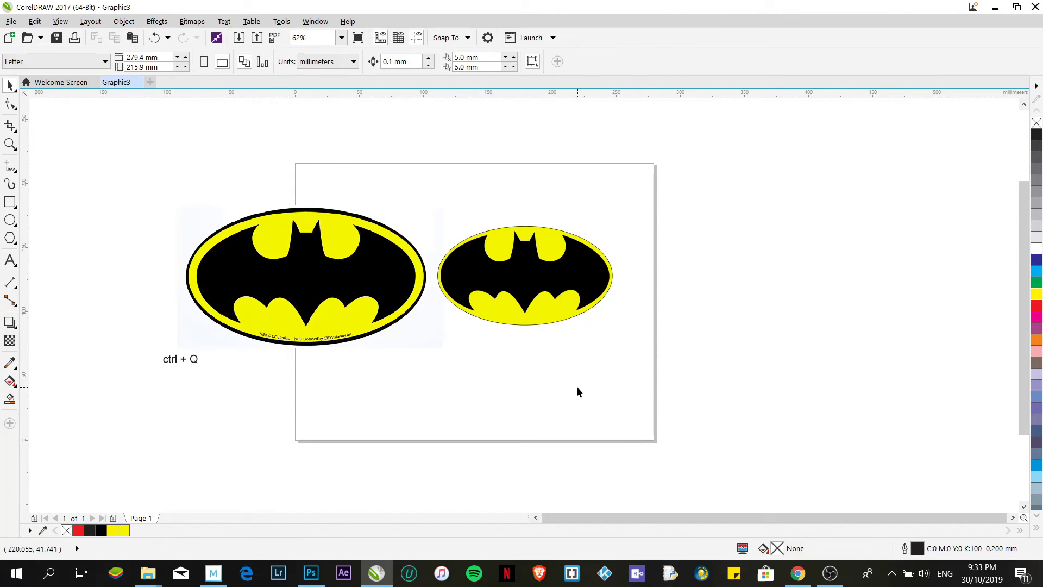
- Set the outline width of the yellow ellipse around the bat to 2.0 mm
left_click(530, 325)
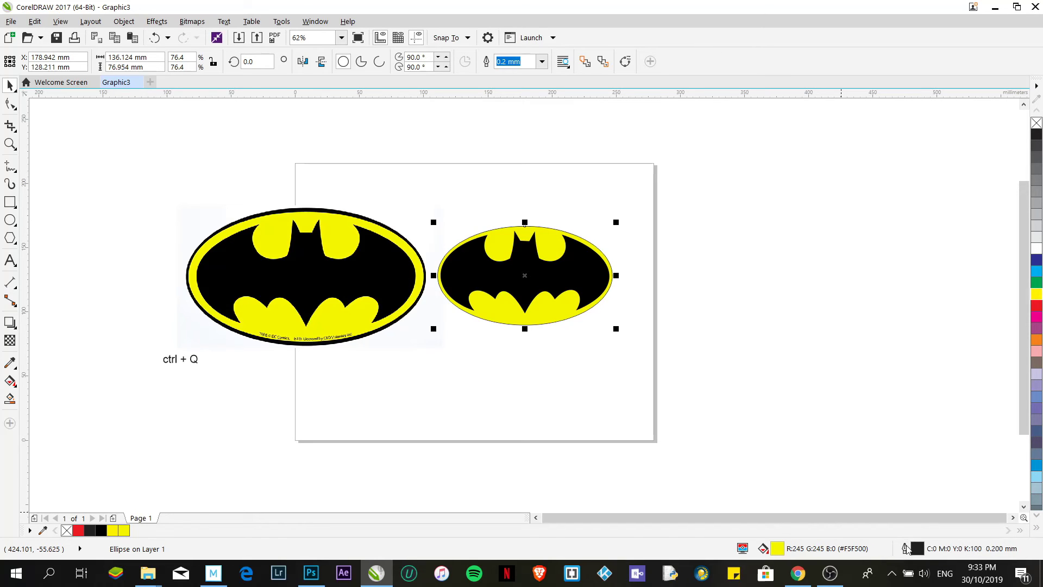
key("F12")
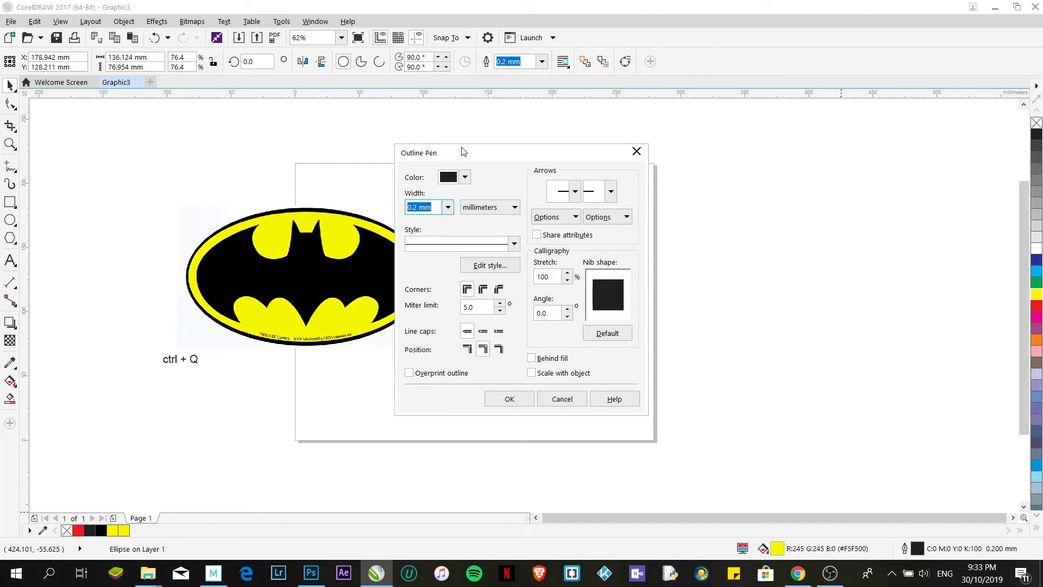
left_click_drag(463, 151, 699, 180)
left_click(686, 237)
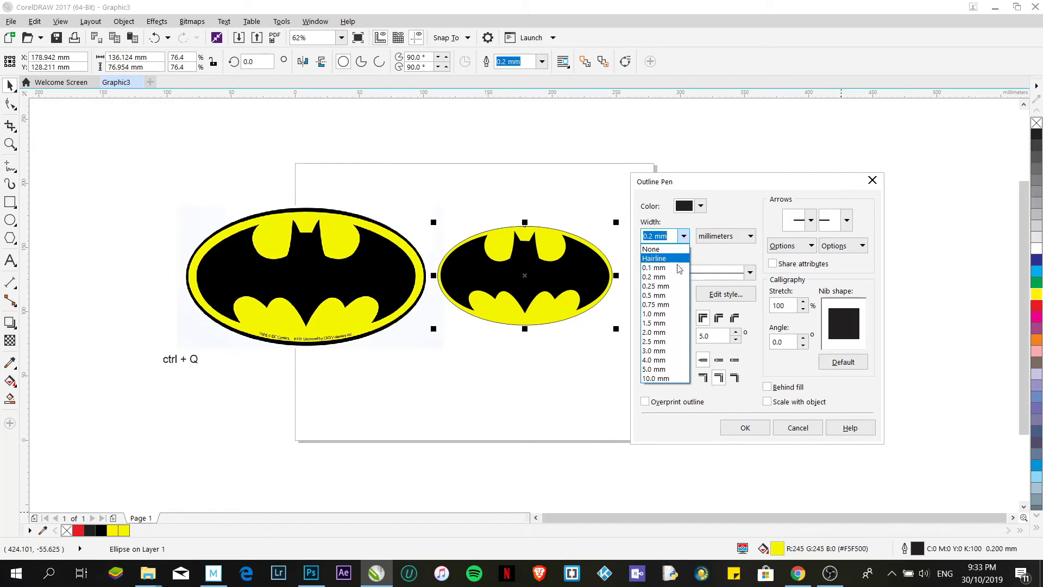
left_click(677, 332)
left_click(743, 428)
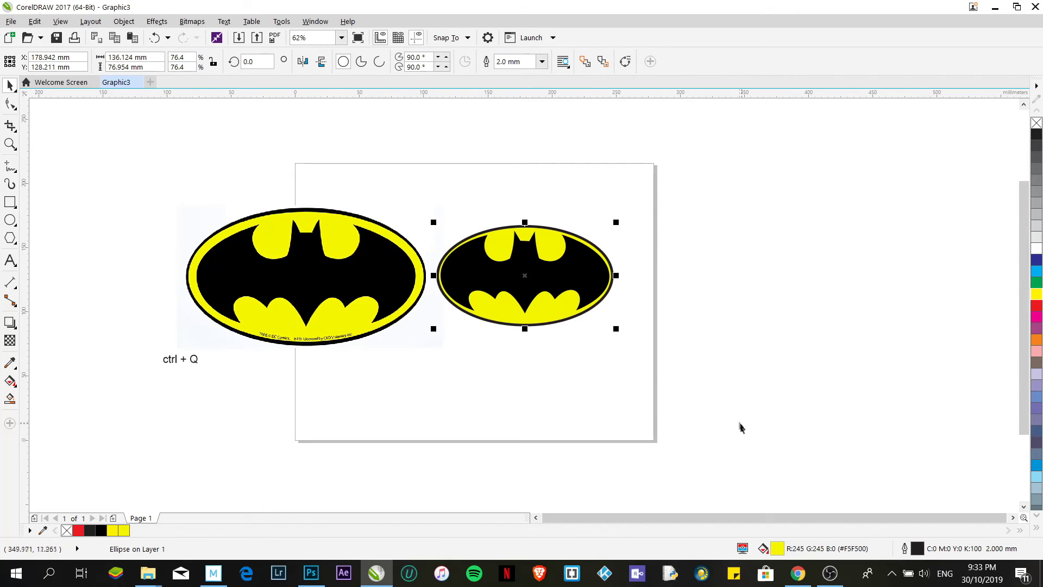
left_click(701, 393)
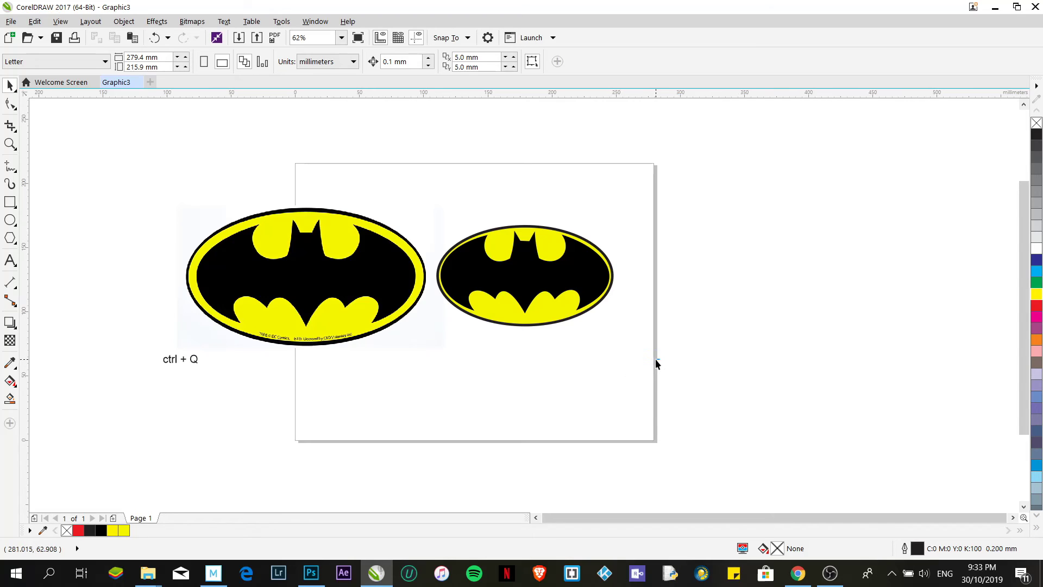
- Delete the reference bitmap of the logo beside the vector drawing
left_click_drag(418, 220, 414, 209)
left_click(354, 268)
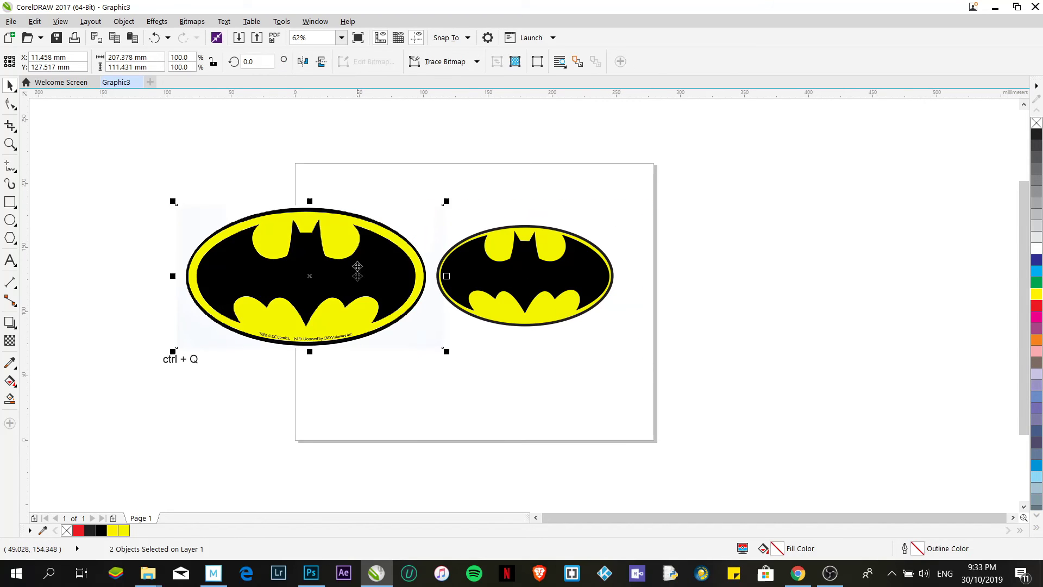
key("Delete")
- Move the bat and ellipse together near the page centre and enlarge them proportionally to about 181 × 103 mm
left_click_drag(405, 196, 553, 348)
left_click(565, 351)
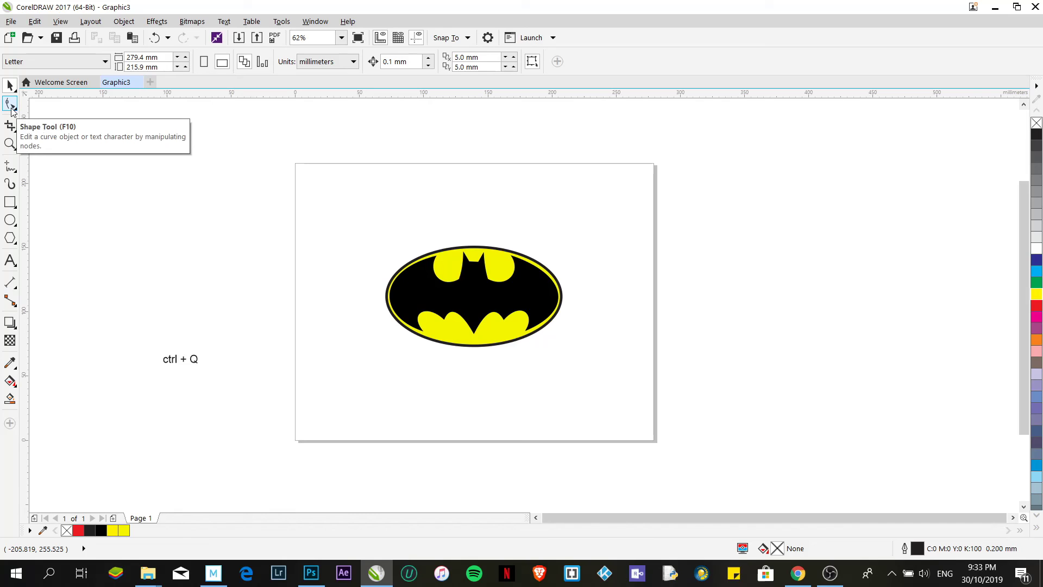
left_click_drag(612, 377, 321, 220)
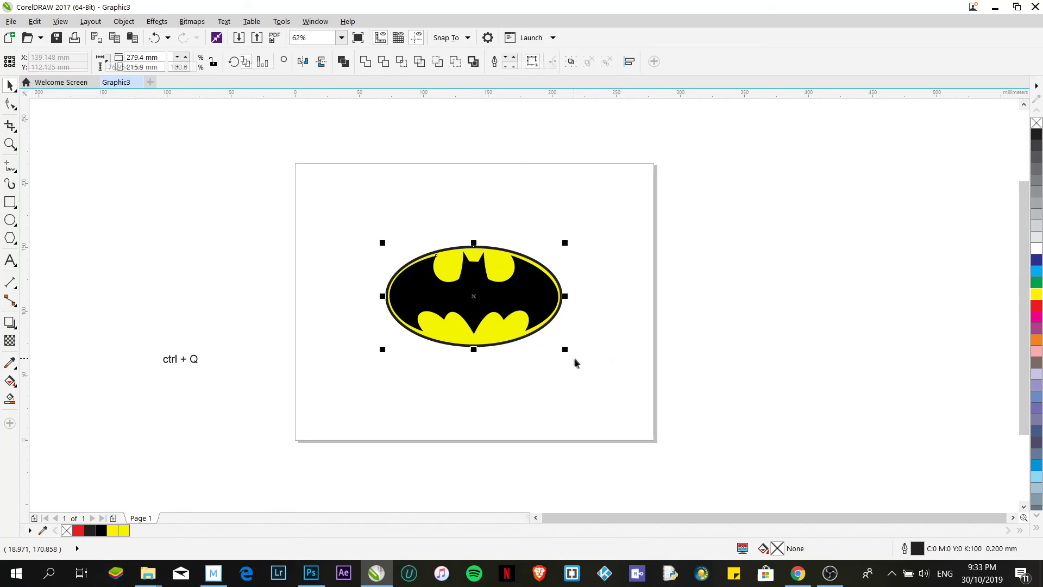
left_click_drag(565, 349, 605, 372)
left_click_drag(382, 372, 364, 382)
mouse_move(446, 328)
left_mouse_down()
mouse_move(452, 302)
mouse_move(445, 315)
left_mouse_up()
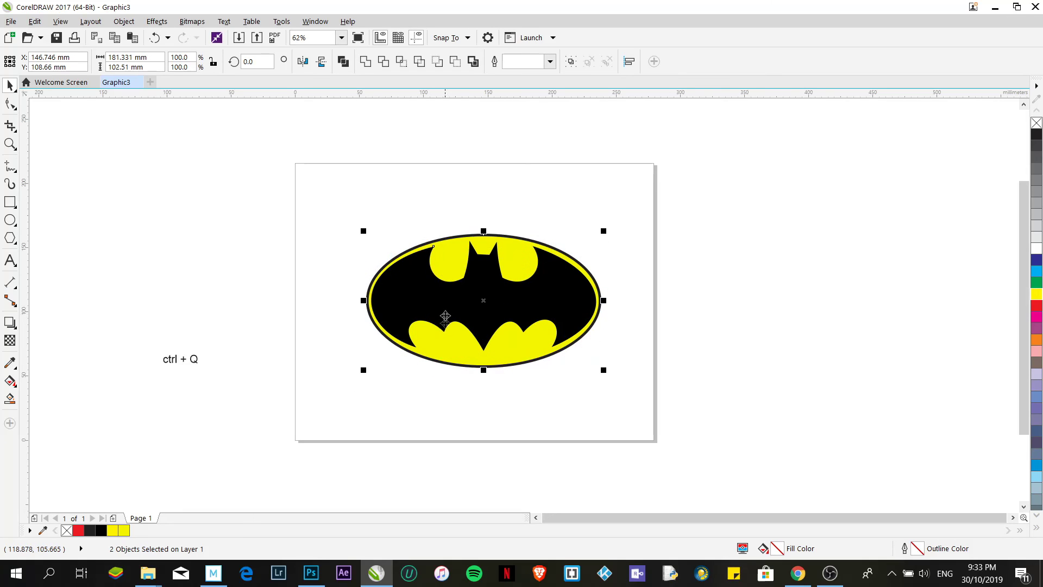
left_click(568, 407)
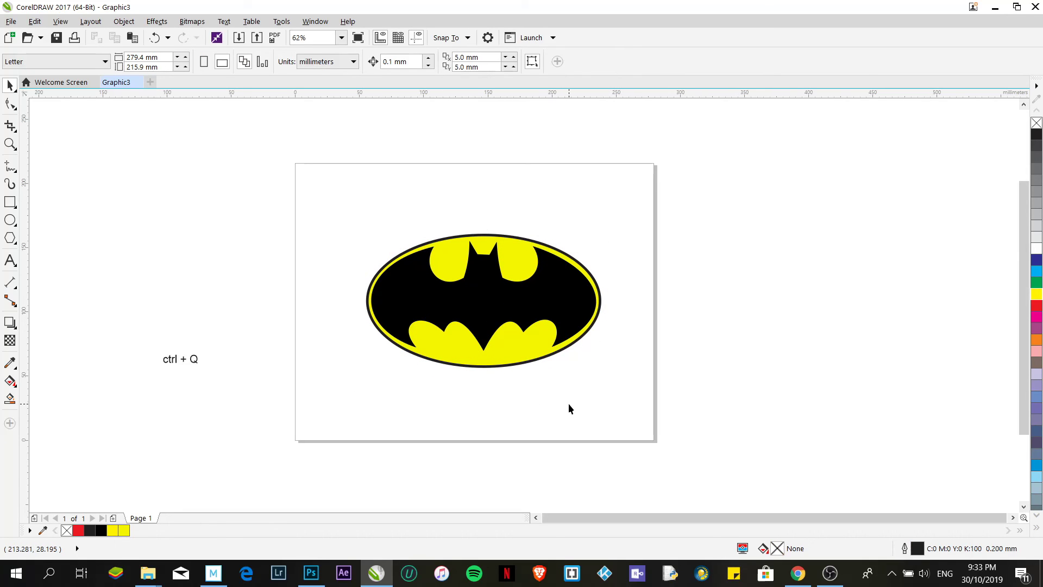